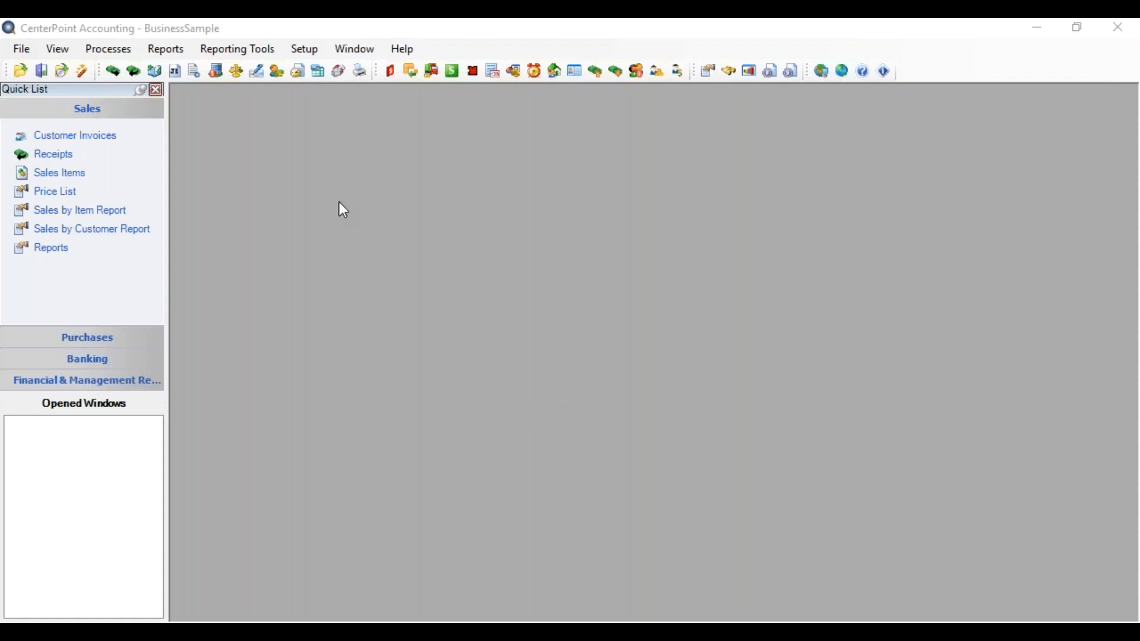
Step: Create a new reminder with the message "Payable Payments due"
left_click(300, 50)
mouse_move(350, 286)
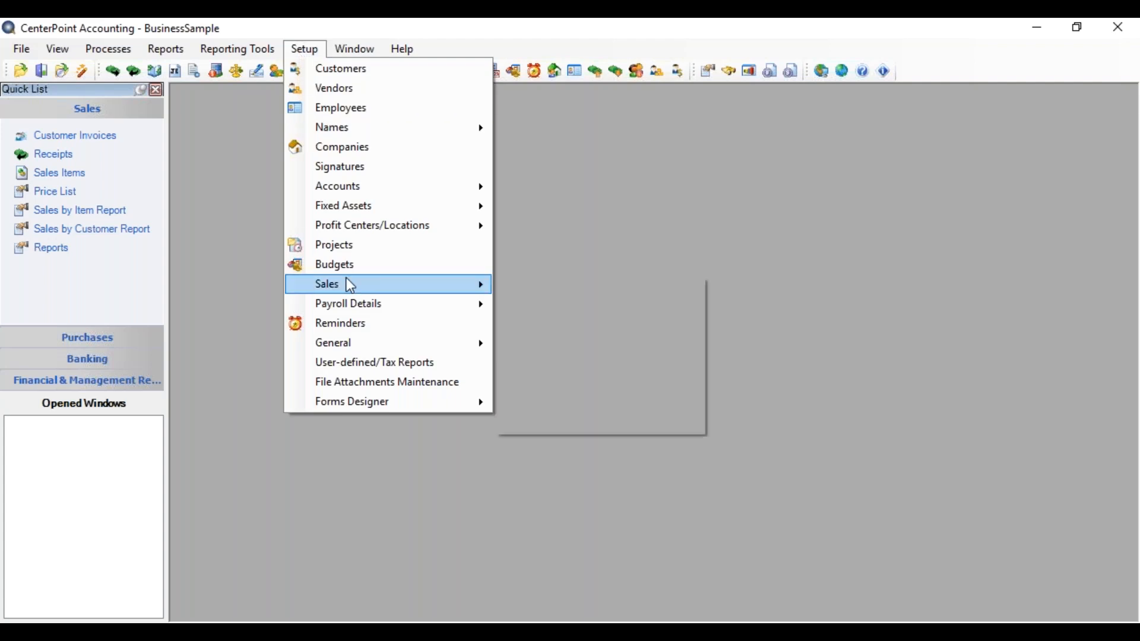
left_click(345, 323)
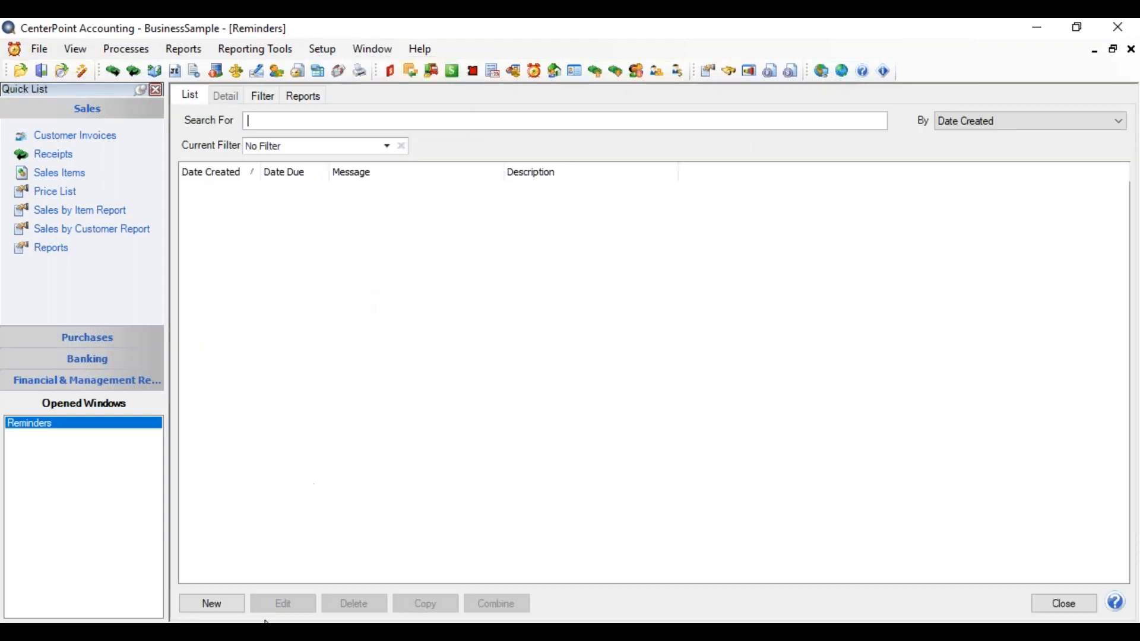
left_click(229, 603)
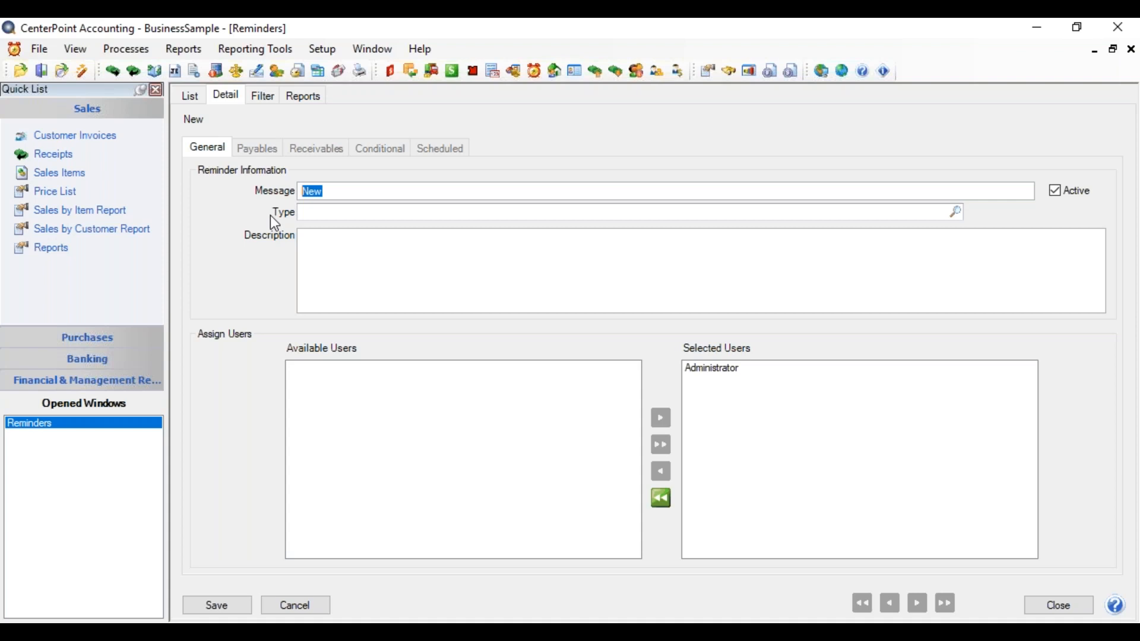
type("Payable Payments due")
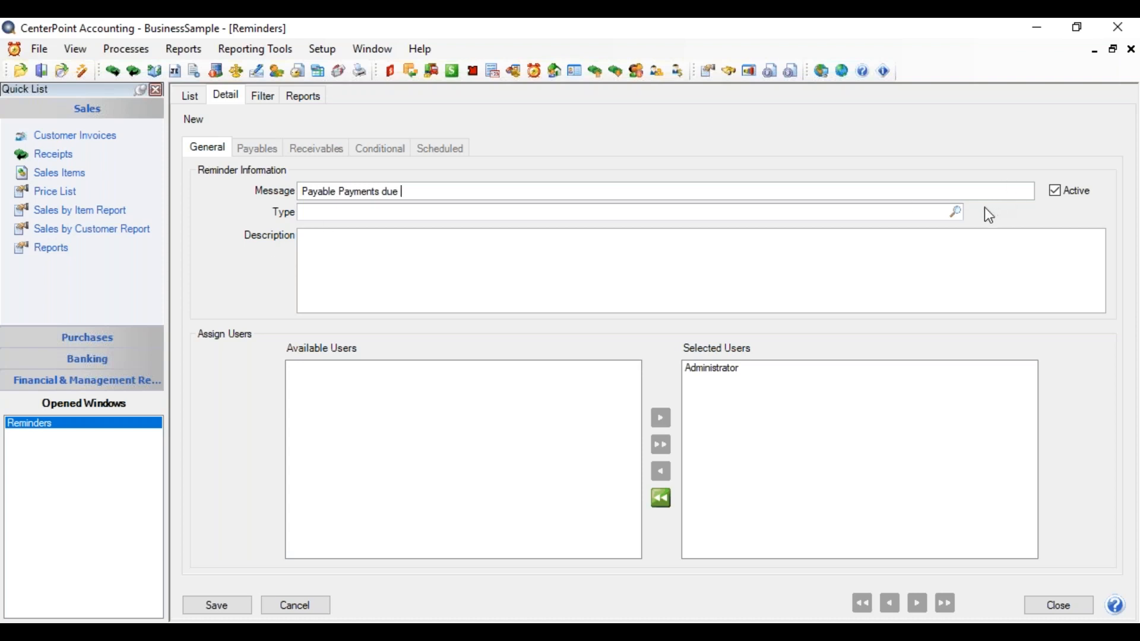
Step: Set the new reminder's type to Payable Reminders
left_click(962, 212)
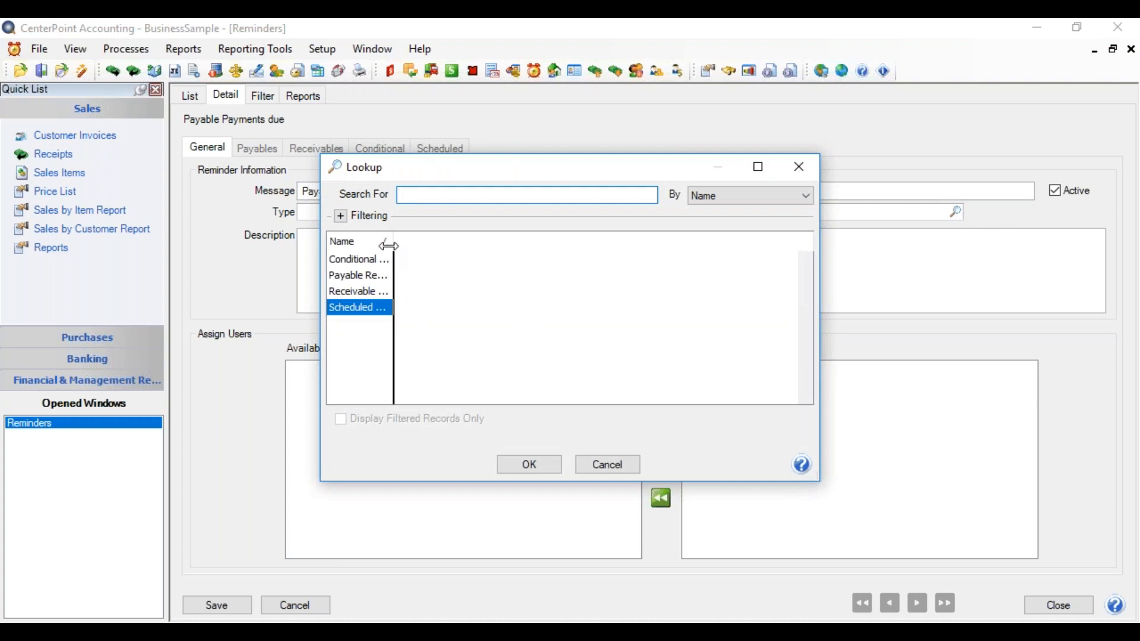
left_click_drag(390, 245, 439, 245)
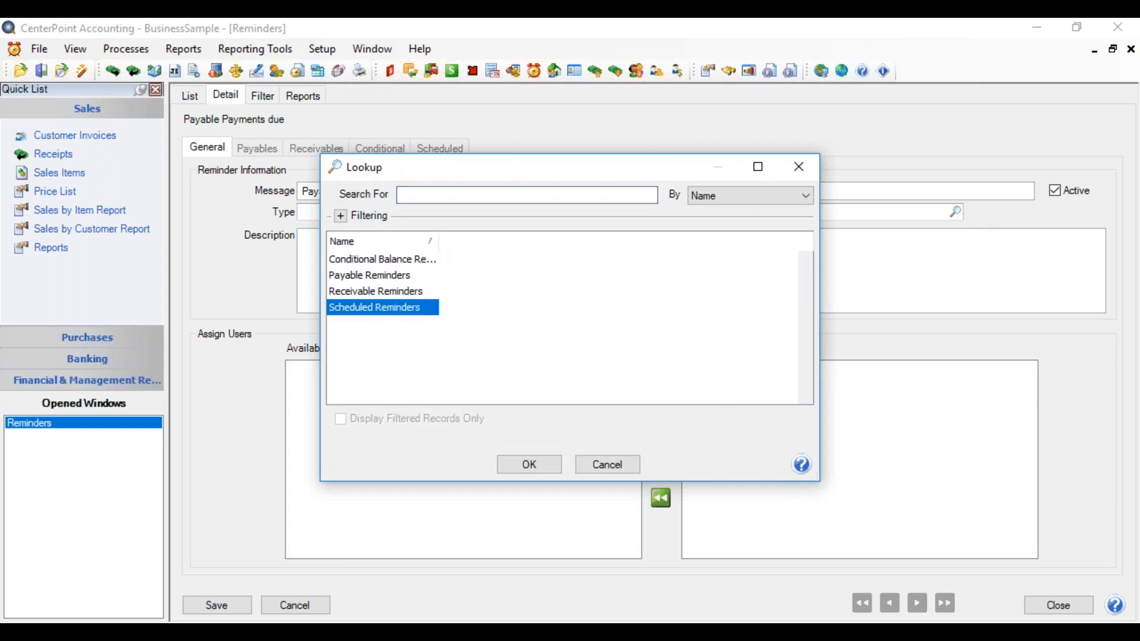
left_click(394, 277)
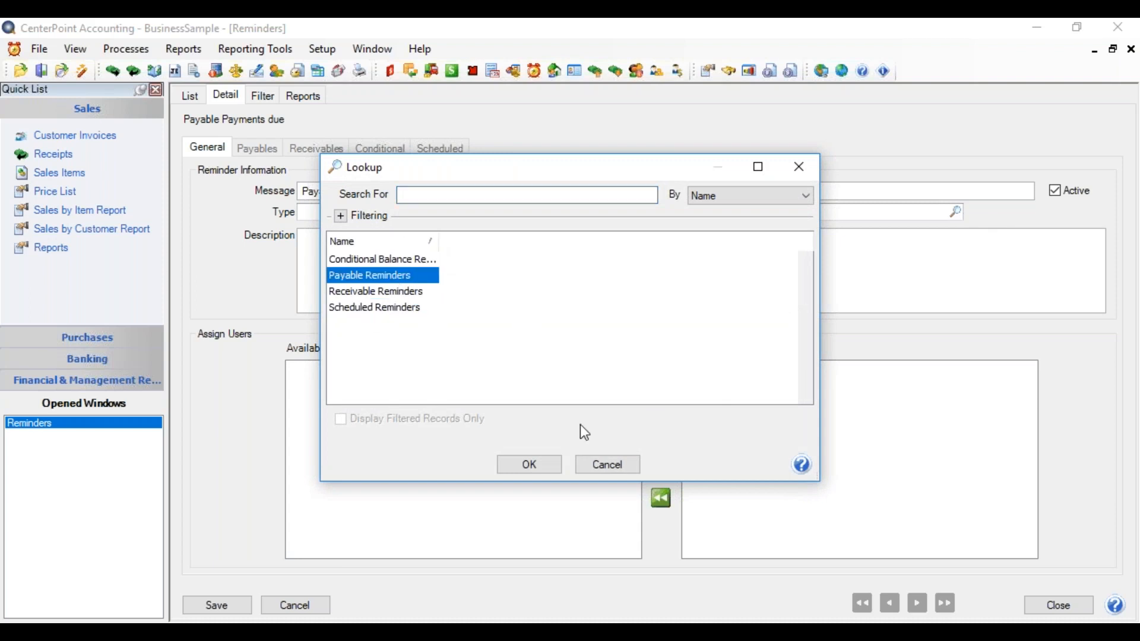
left_click(548, 468)
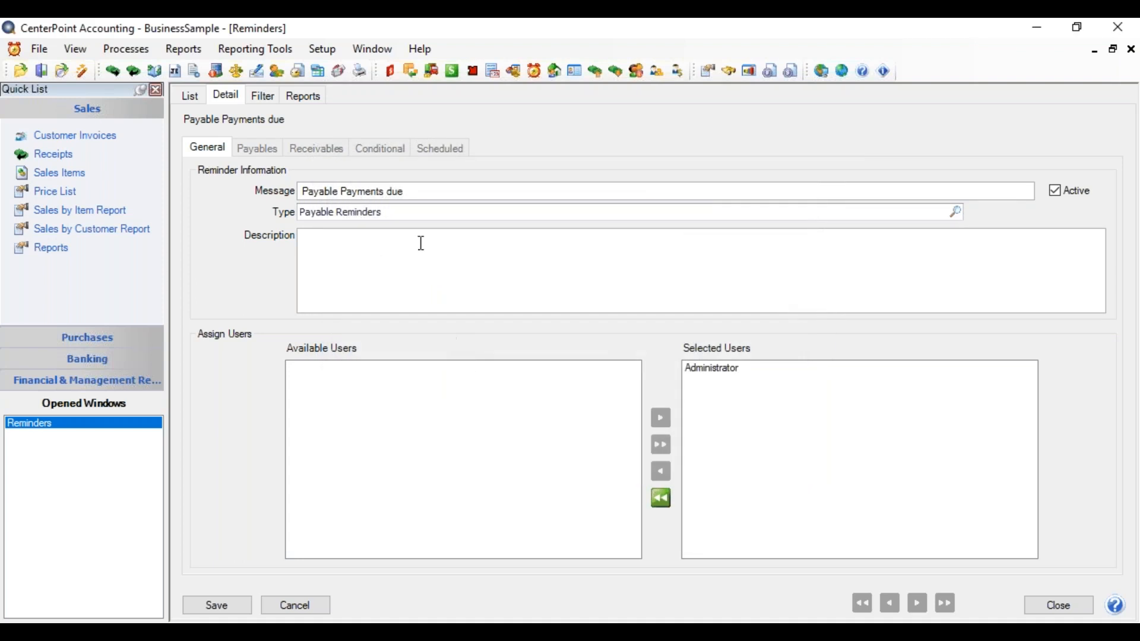
Step: Set the payables reminder to 3 days prior to the due date, for the Accounts Payable type only
left_click(259, 153)
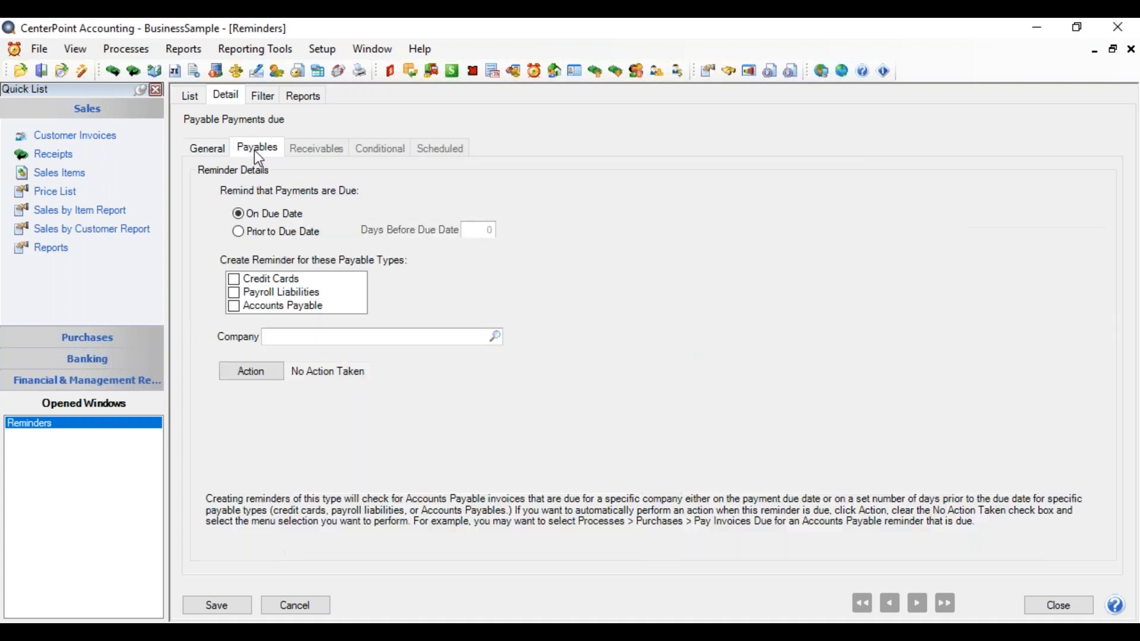
left_click(238, 232)
double_click(484, 230)
type("3")
left_click(237, 308)
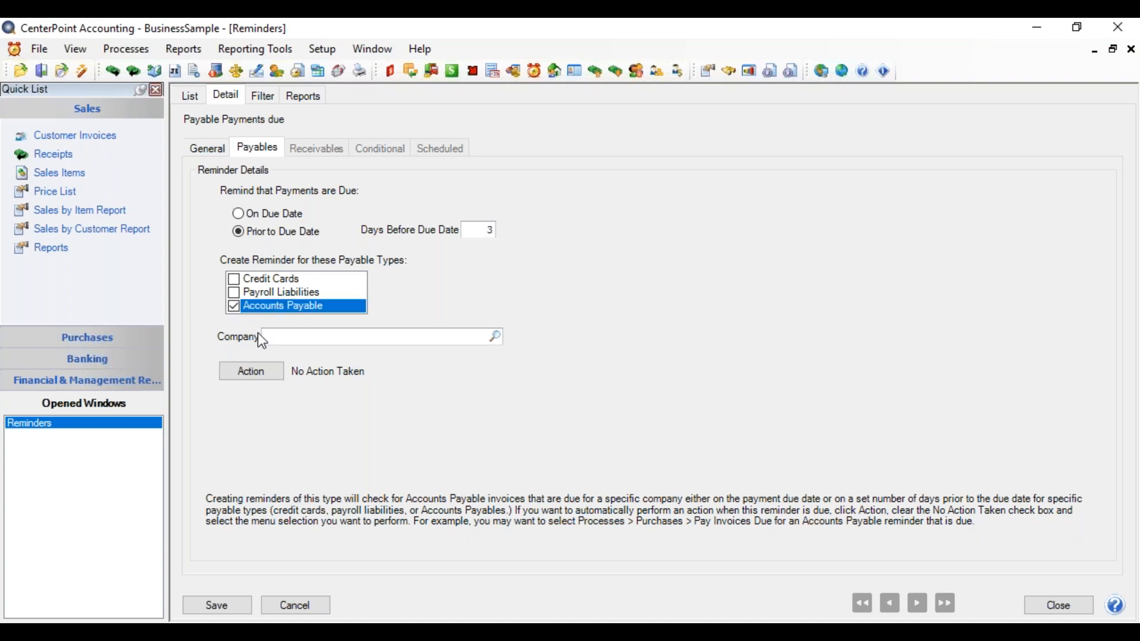
Step: Assign the company Alpine Sports to the payables reminder
left_click(284, 337)
left_click(496, 338)
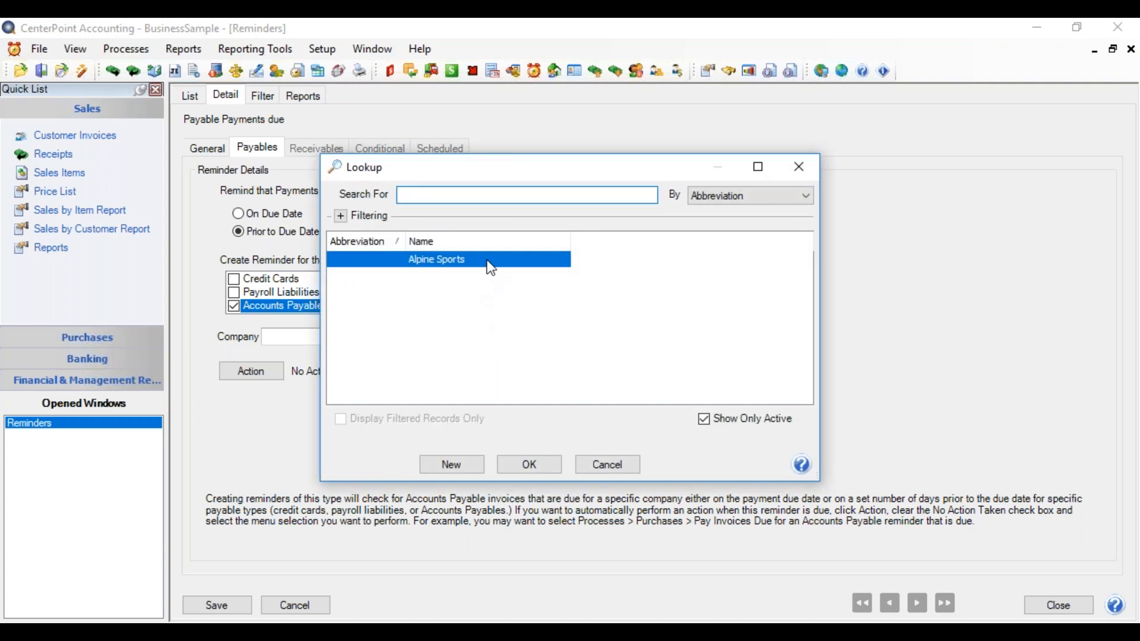
key("Return")
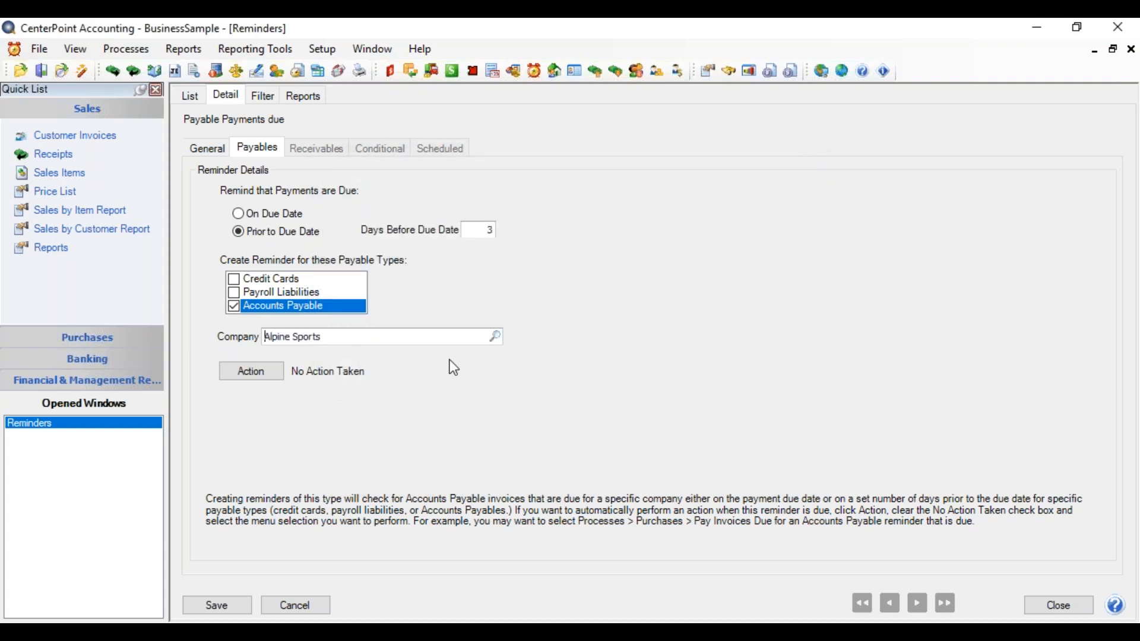
Step: Make the reminder launch Pay Invoices Due from the Purchases processes as its action, and save the reminder
left_click(248, 375)
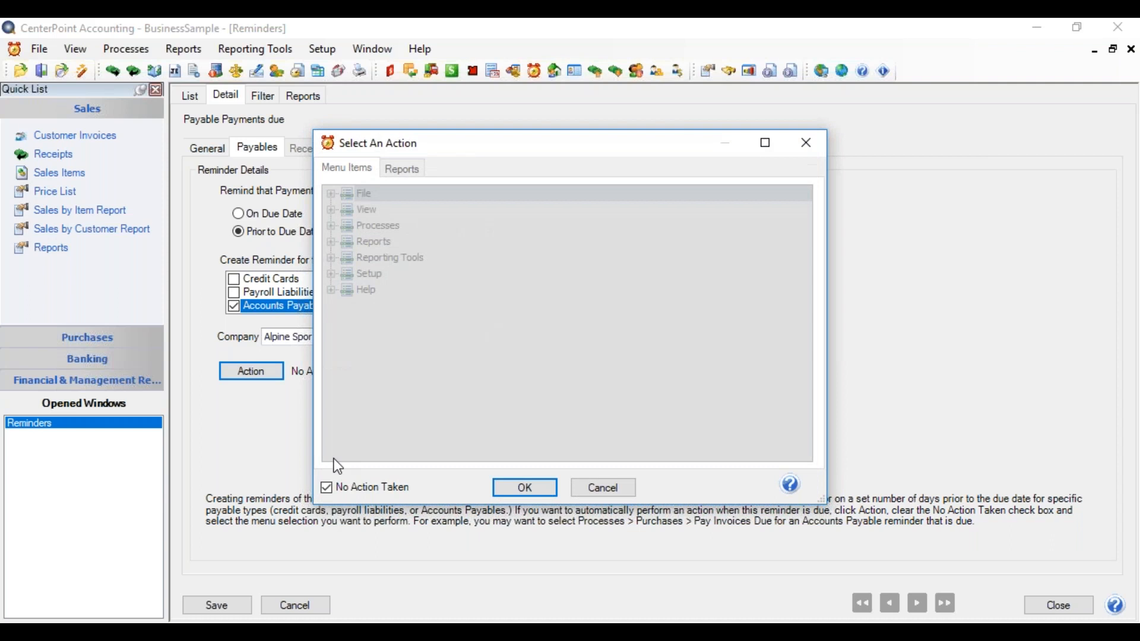
left_click(327, 490)
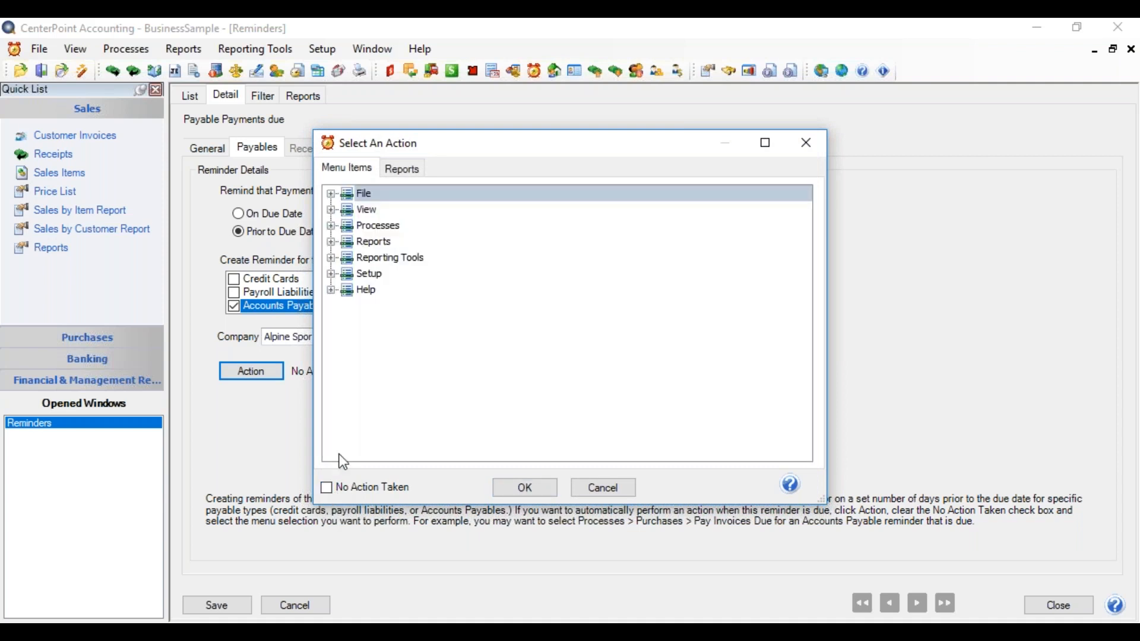
left_click(335, 225)
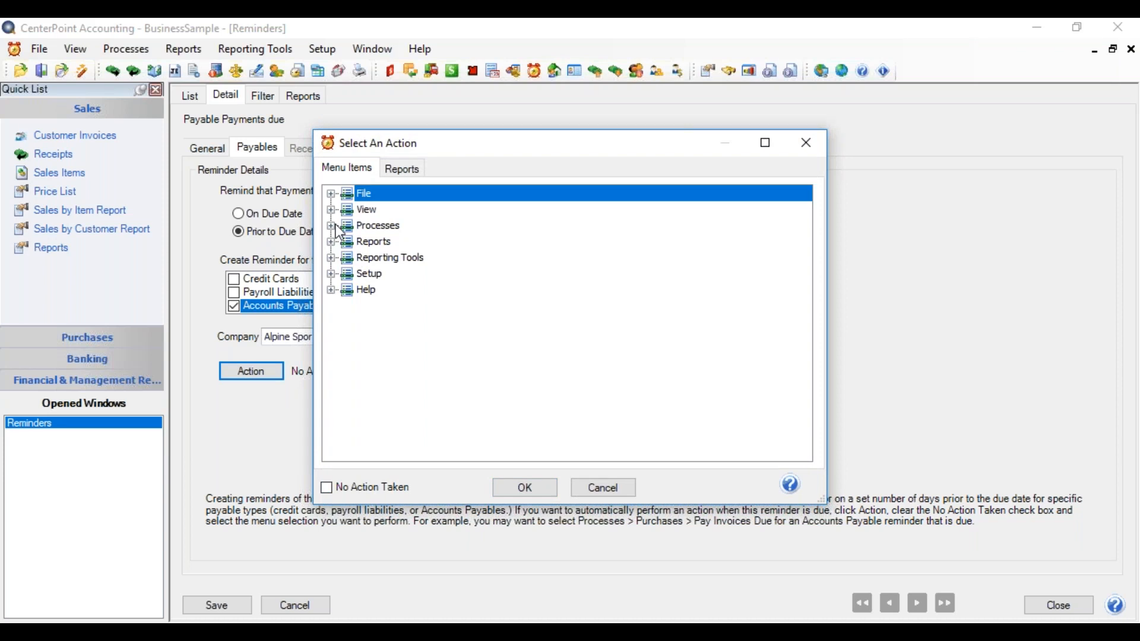
left_click(332, 227)
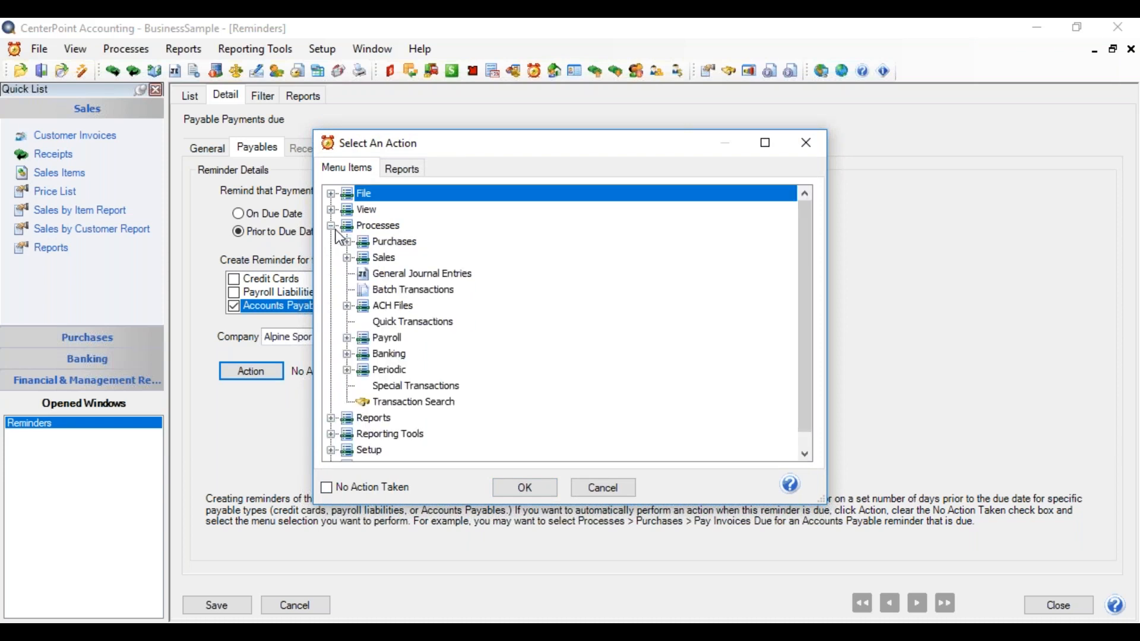
left_click(347, 241)
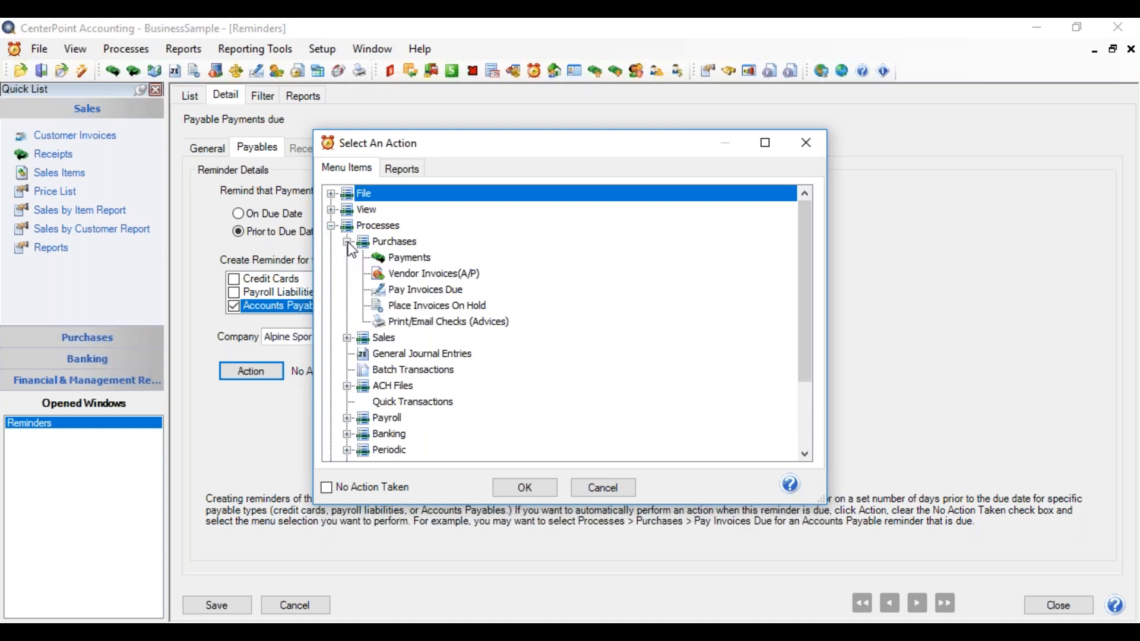
left_click(412, 287)
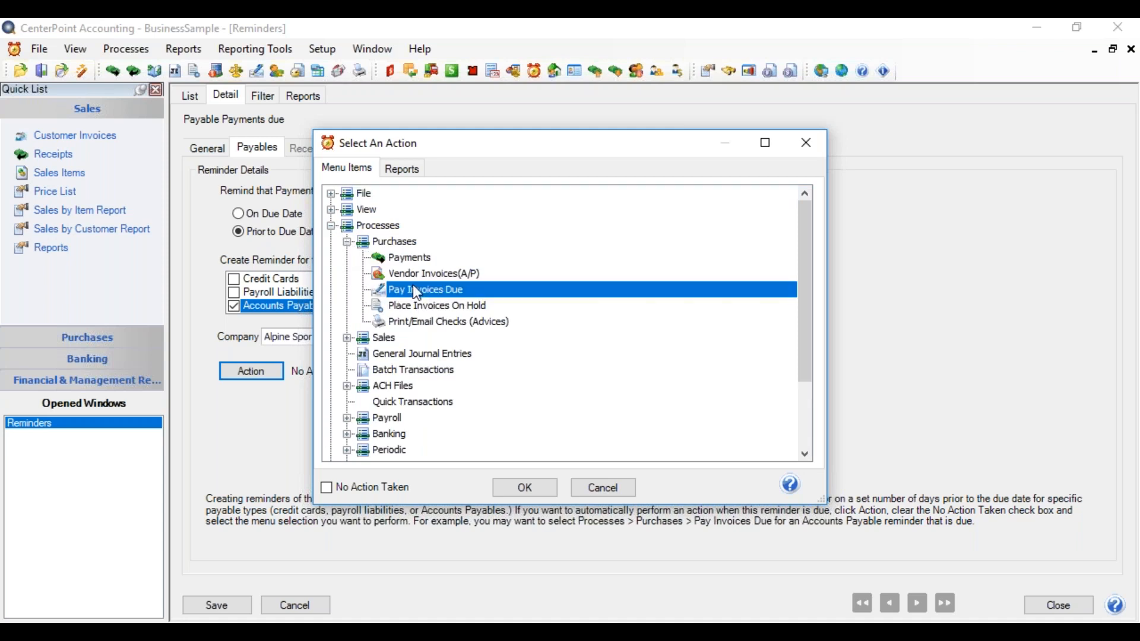
left_click(517, 488)
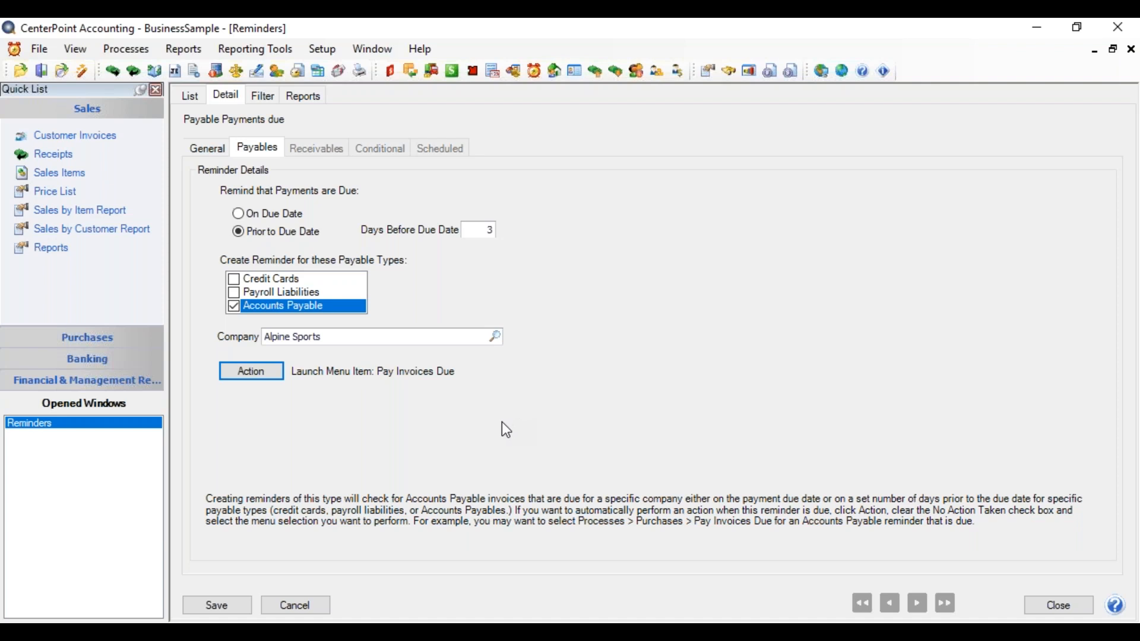
left_click(229, 604)
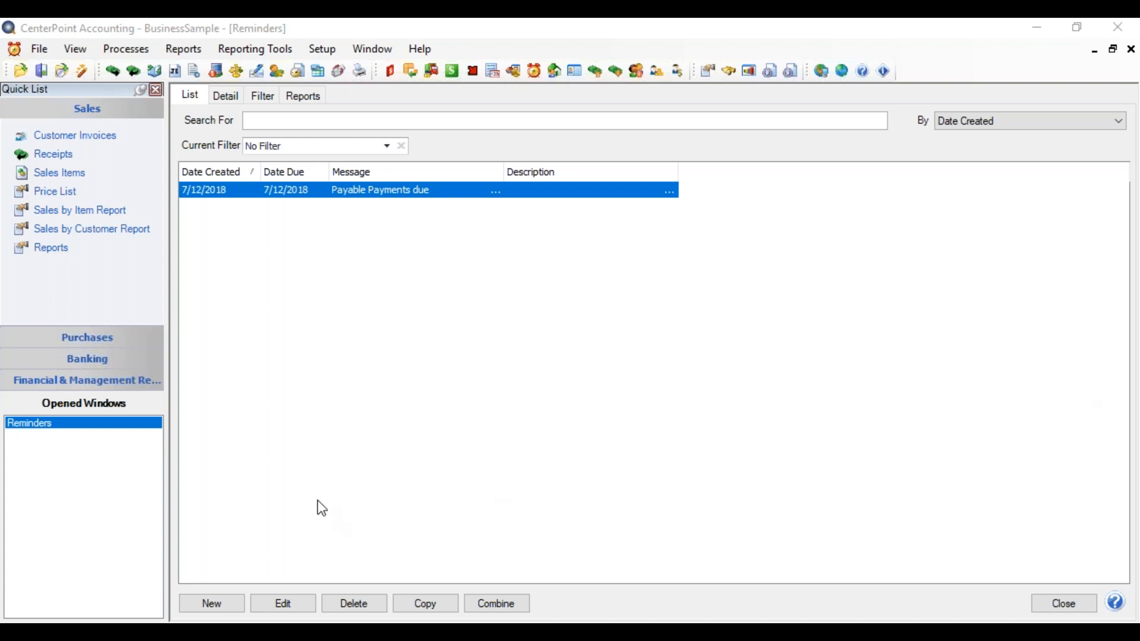
Step: Create another reminder with the message "Monthly Bills paid 15th"
left_click(212, 604)
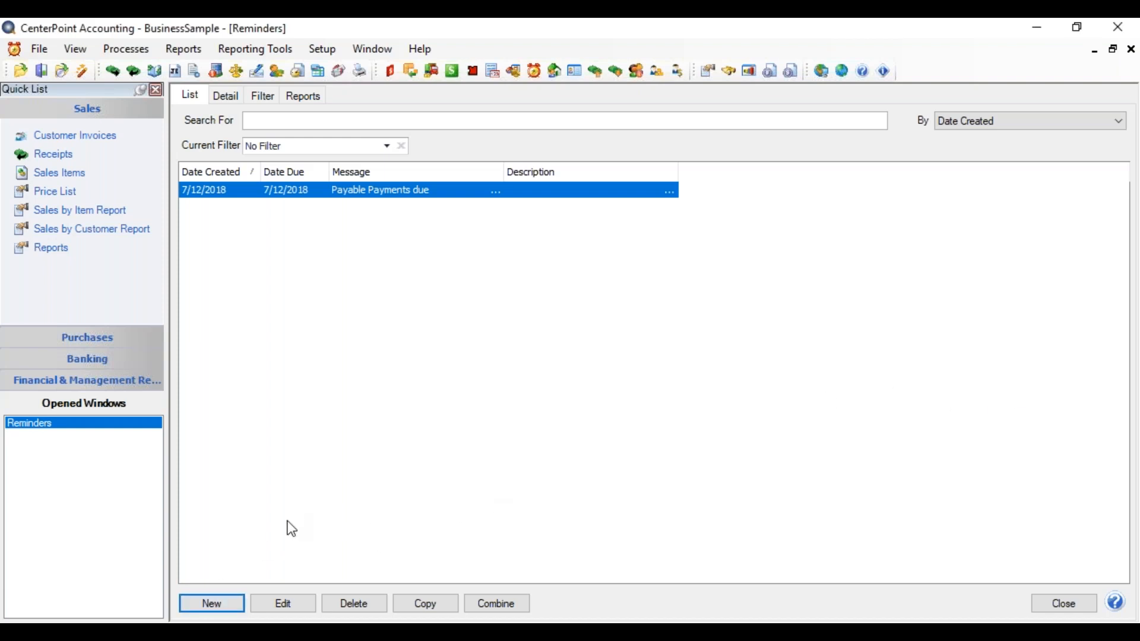
left_click(219, 601)
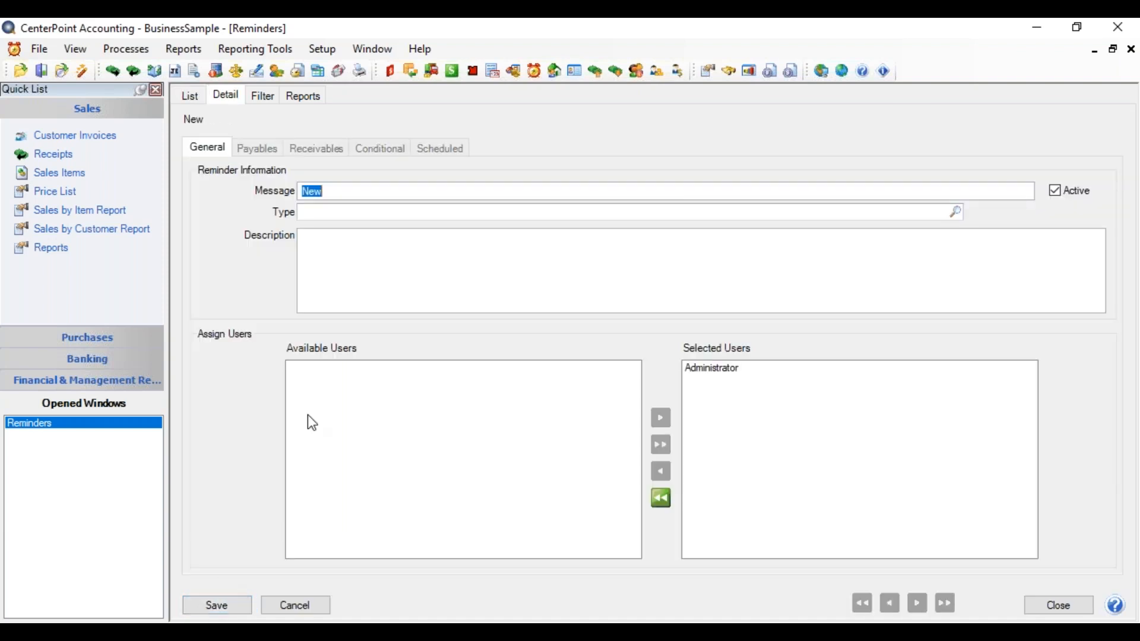
left_click(328, 193)
left_click_drag(327, 193, 238, 211)
type("Monthly Bills paid 15th")
key("Tab")
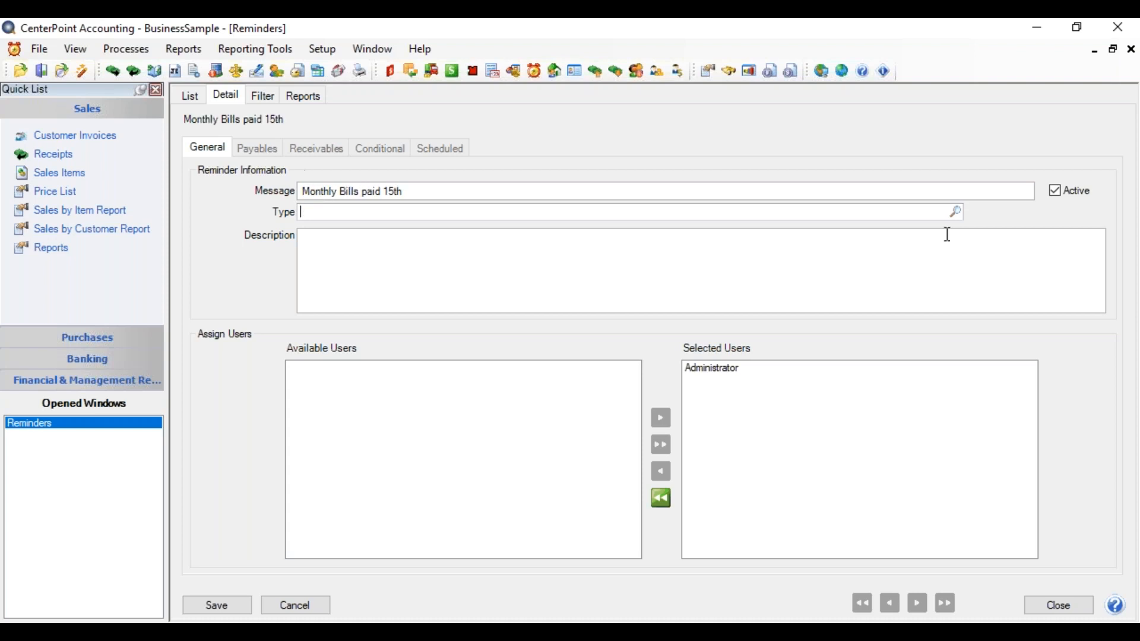
Step: Set the reminder's type to Scheduled Reminders and enter the description "Bills paid the 15th"
left_click(957, 212)
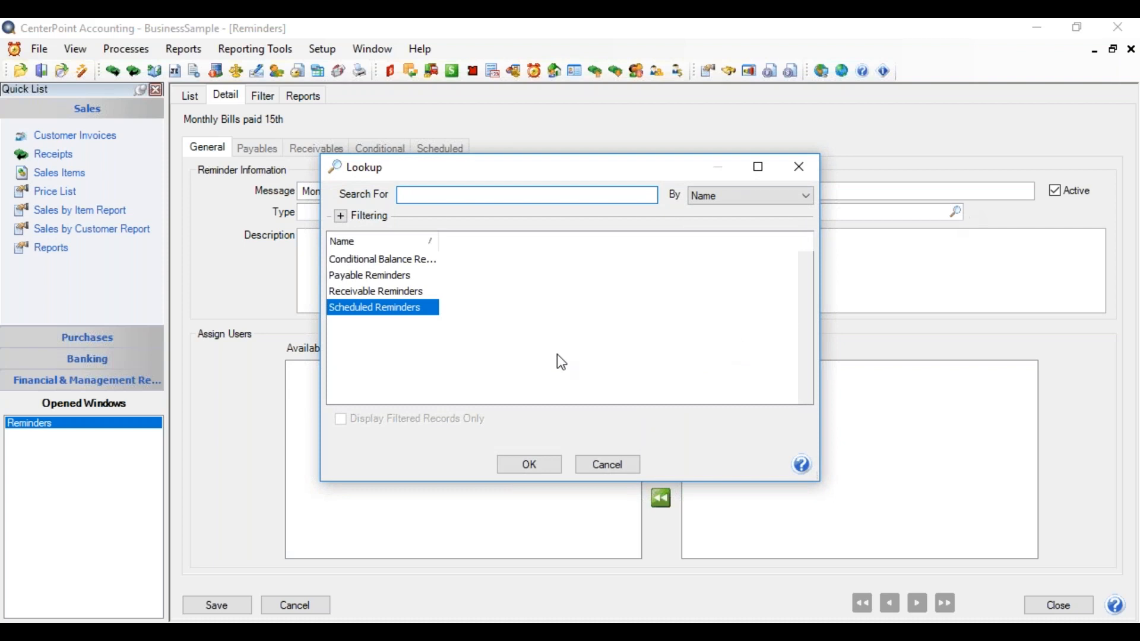
left_click(426, 313)
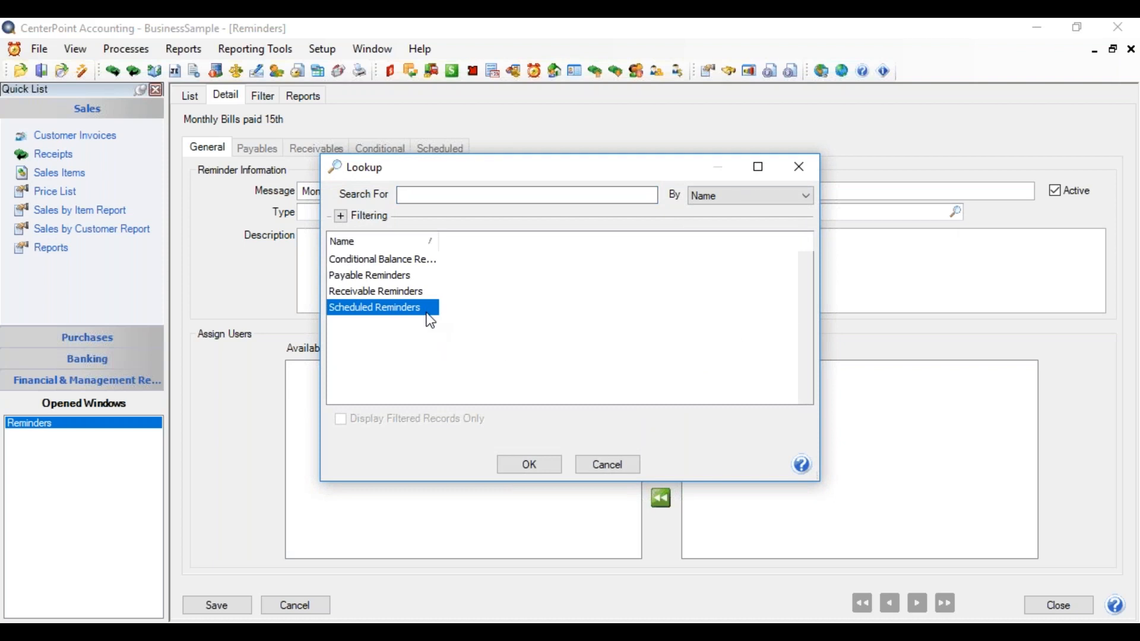
double_click(428, 313)
left_click(325, 241)
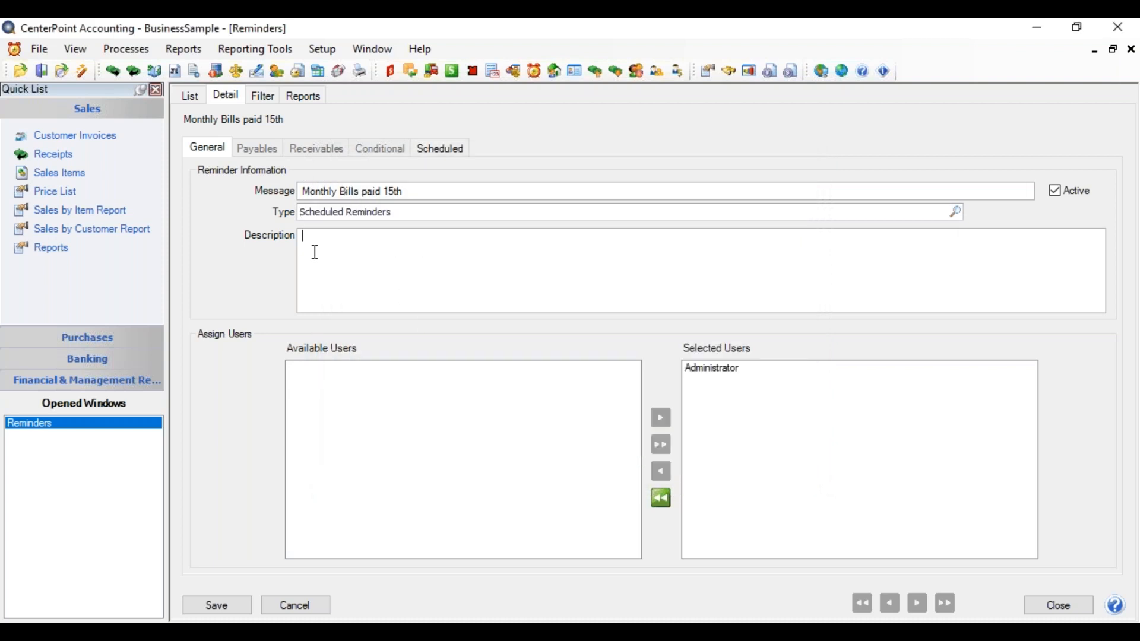
type("Bills paid the 15th")
Step: Make the scheduled reminder launch Batch Transactions from the Processes items as its action
left_click(429, 153)
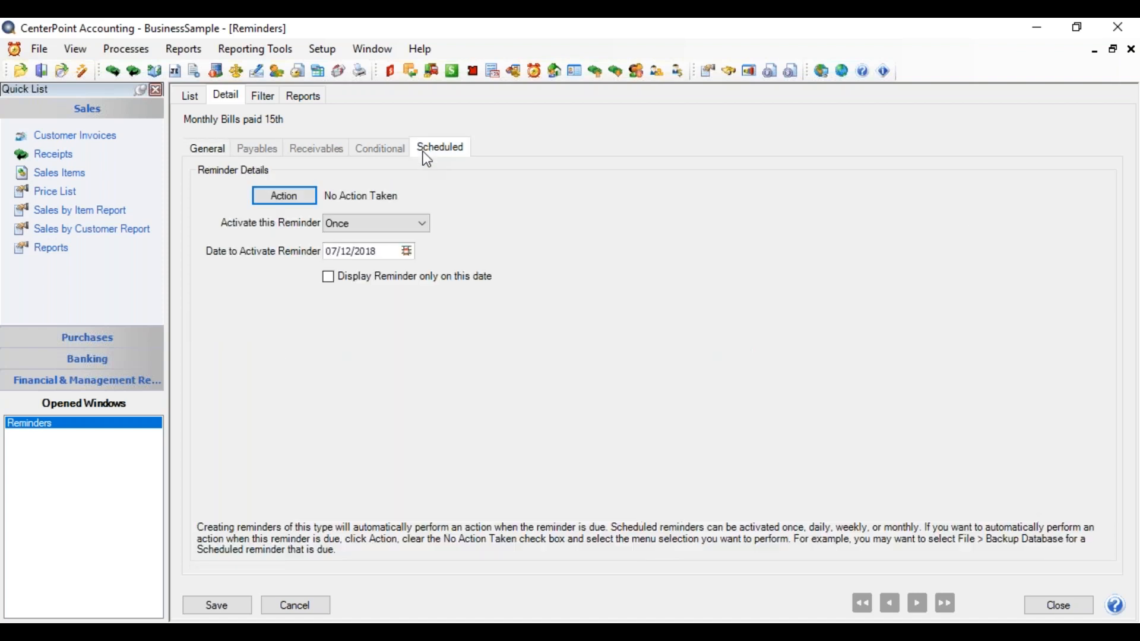
left_click(295, 202)
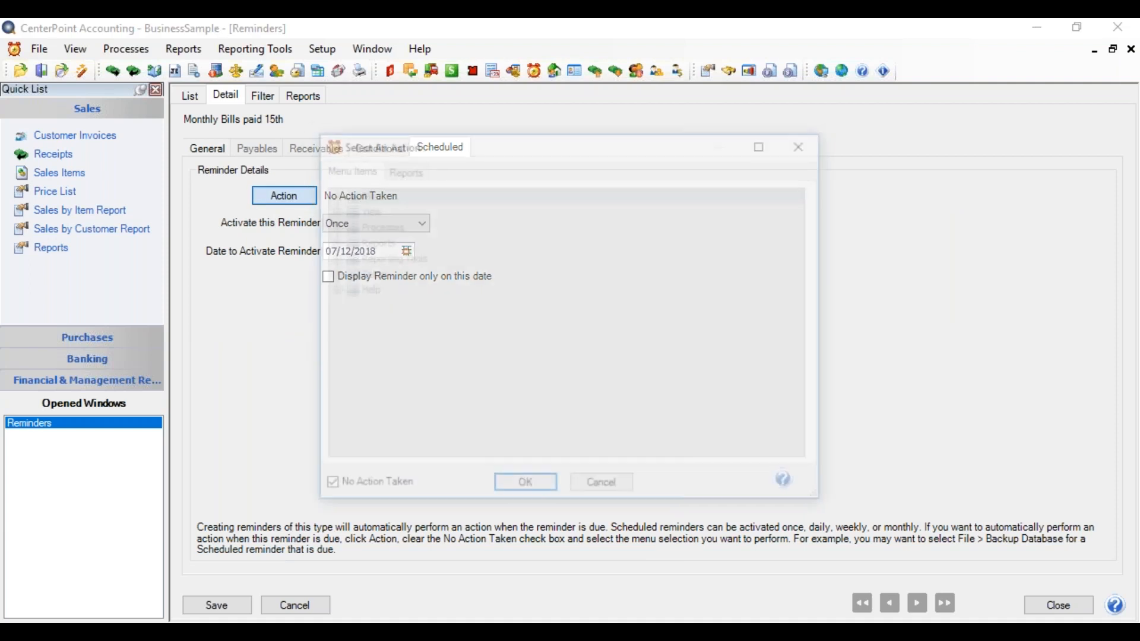
left_click(326, 489)
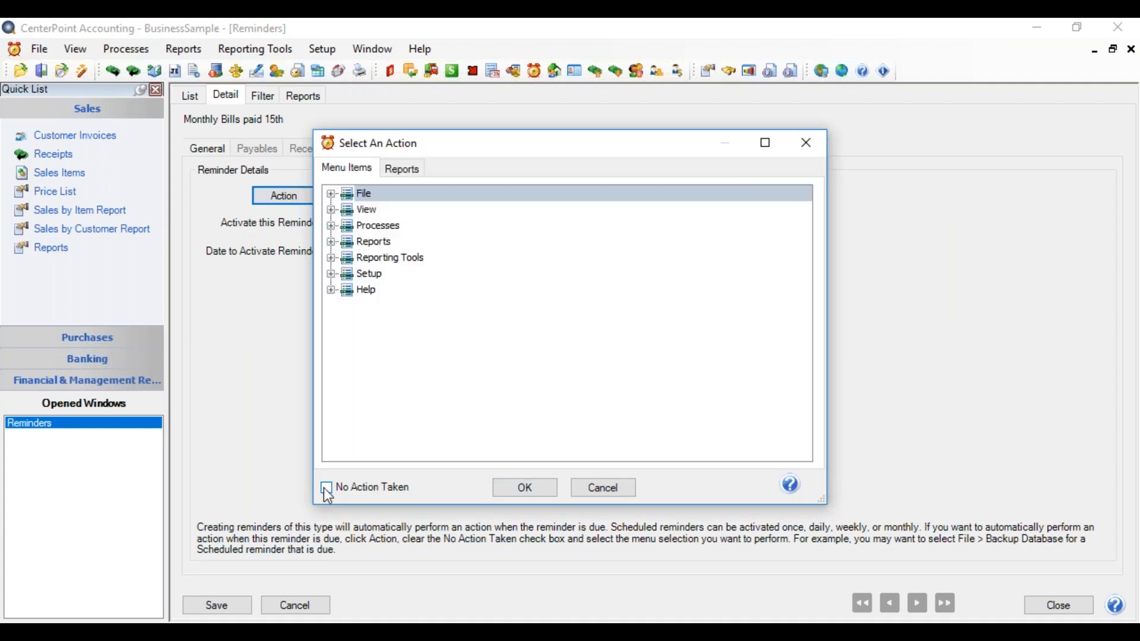
left_click(332, 226)
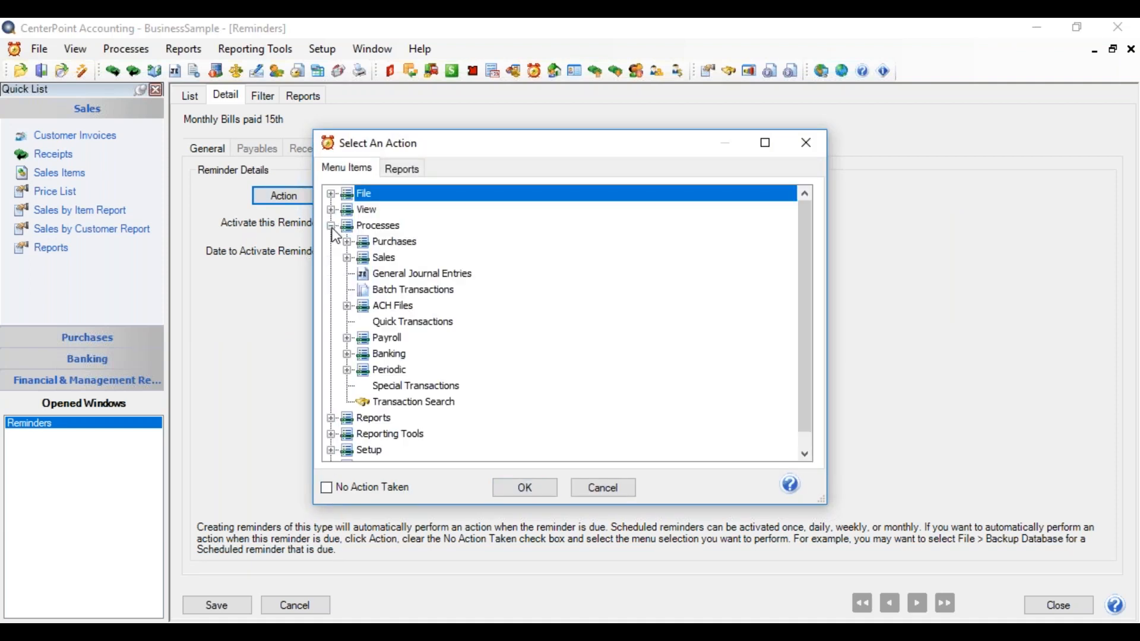
left_click(396, 291)
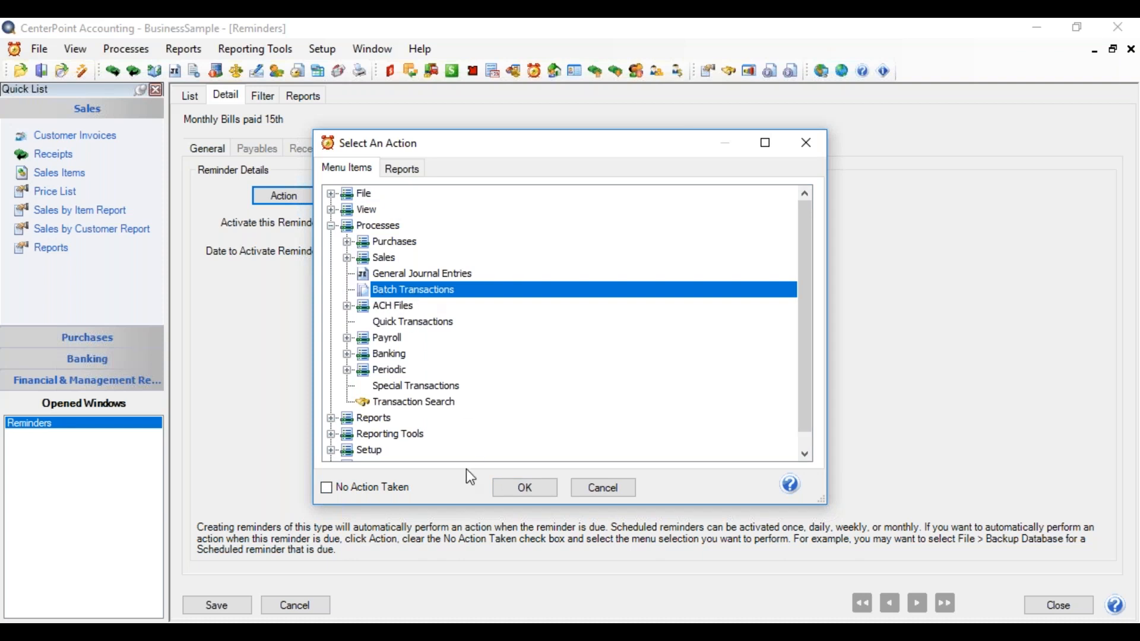
left_click(522, 483)
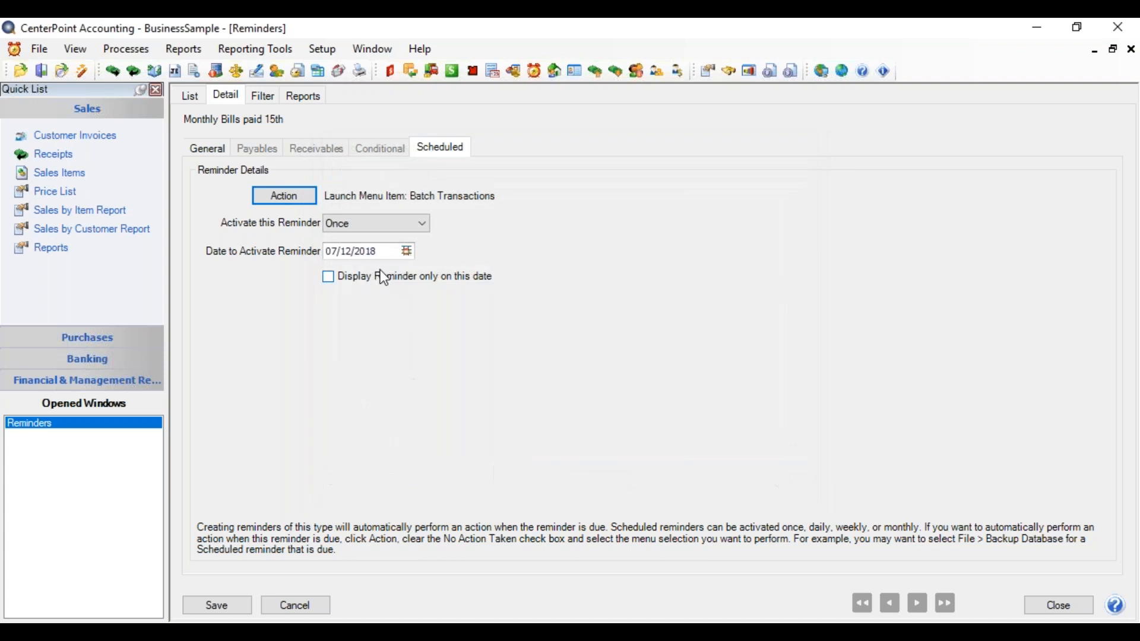
Step: Set the scheduled reminder to activate Monthly and select every month from January to December
left_click(414, 231)
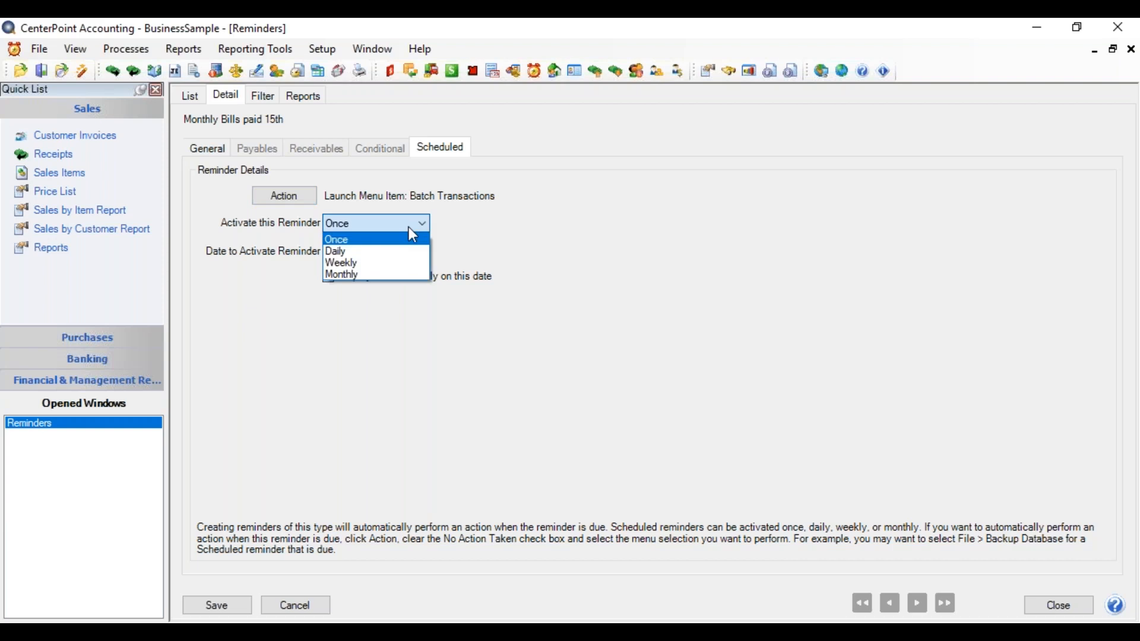
left_click(394, 277)
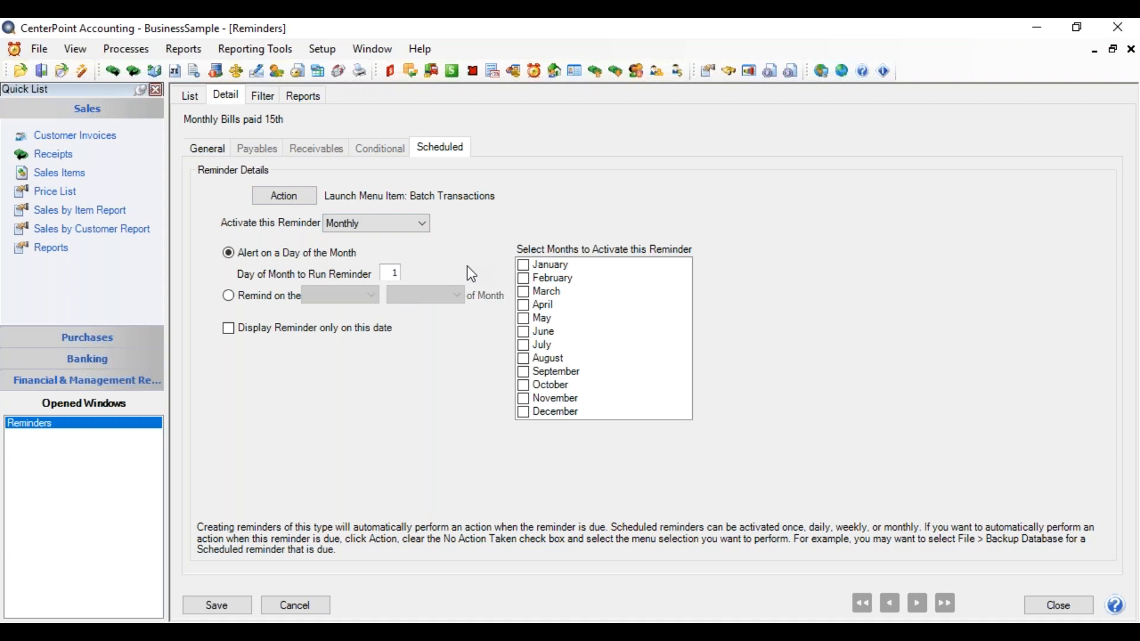
left_click(523, 266)
left_click(525, 279)
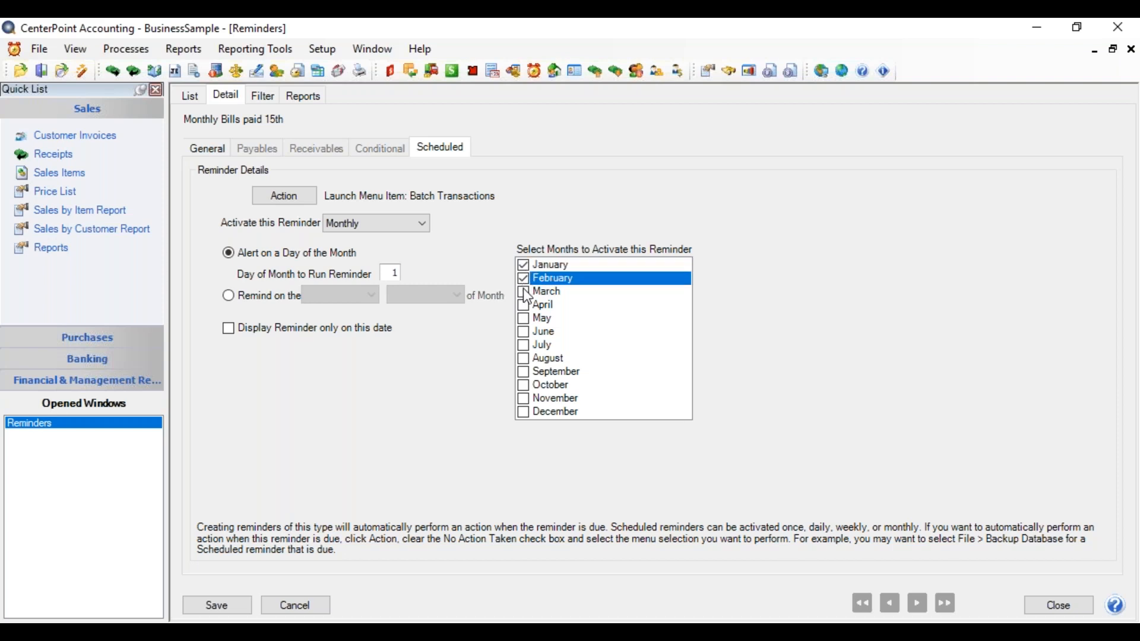
left_click(525, 292)
left_click(523, 306)
left_click(524, 318)
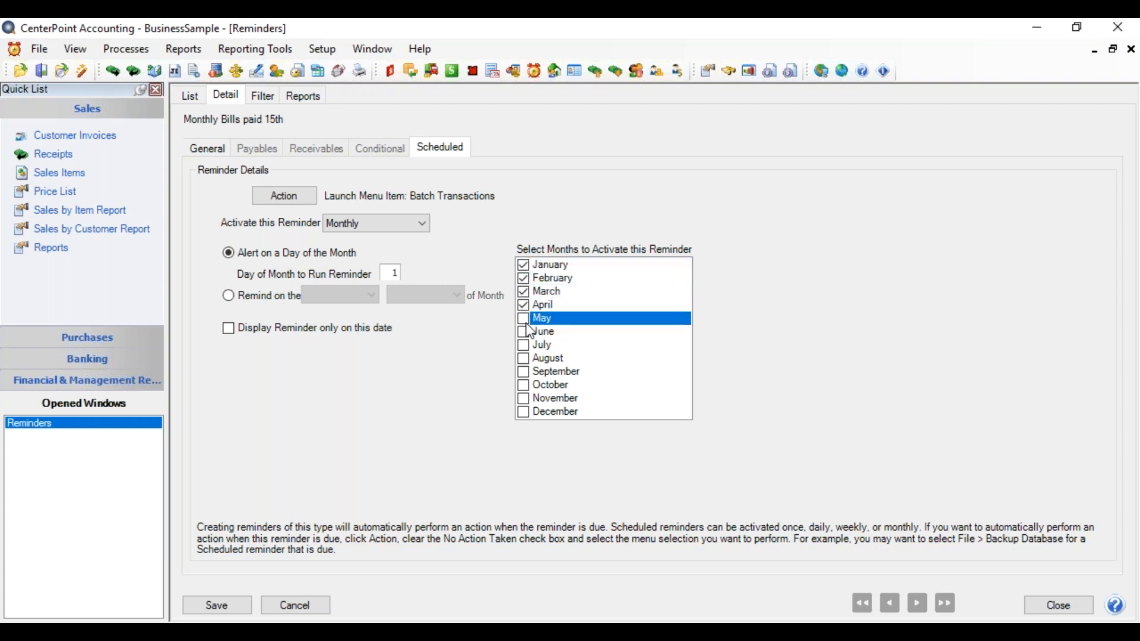
left_click(523, 332)
left_click(523, 345)
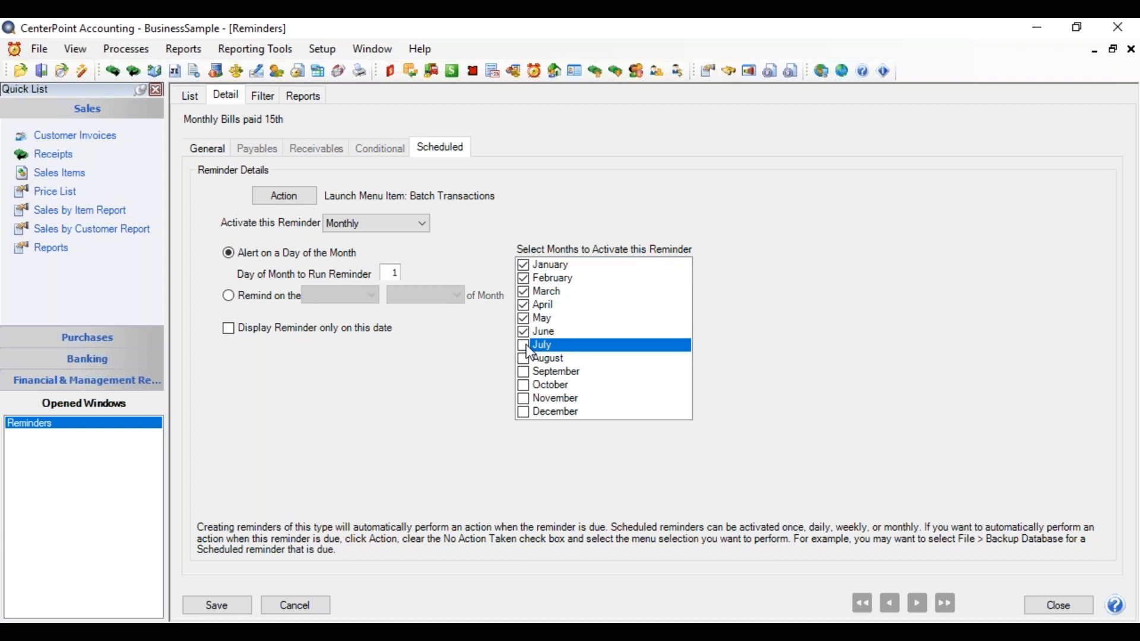
left_click(524, 359)
left_click(524, 372)
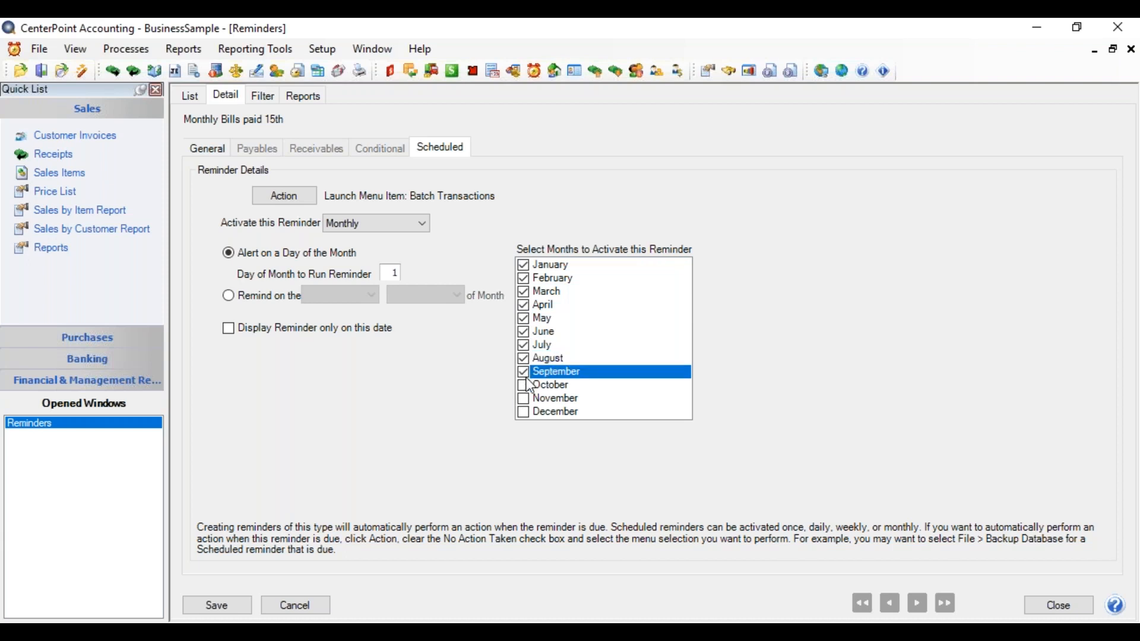
left_click(523, 386)
left_click(523, 399)
left_click(524, 413)
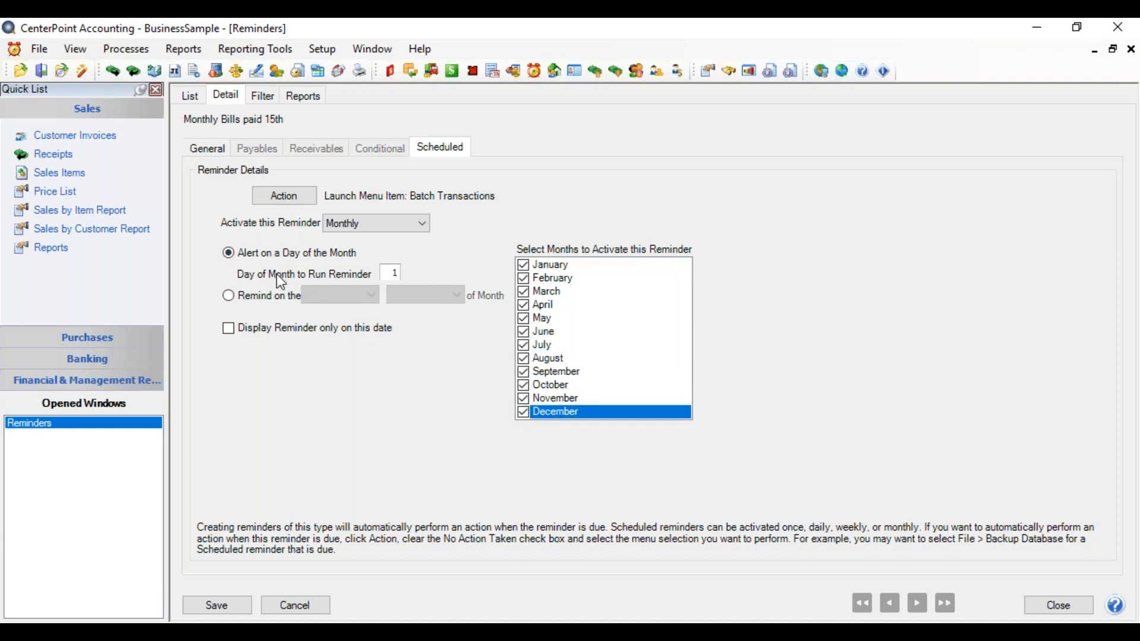
Step: Try the option that reminds on a chosen weekday of the month, viewing its week and weekday choices
left_click(392, 272)
type("15")
left_click(228, 296)
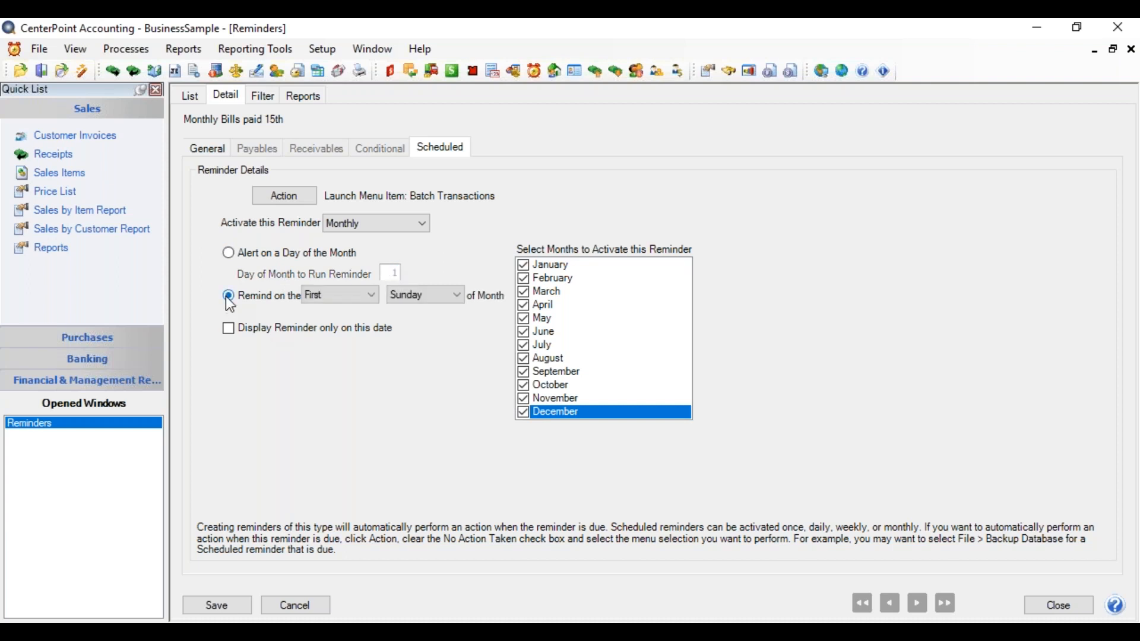
left_click(354, 301)
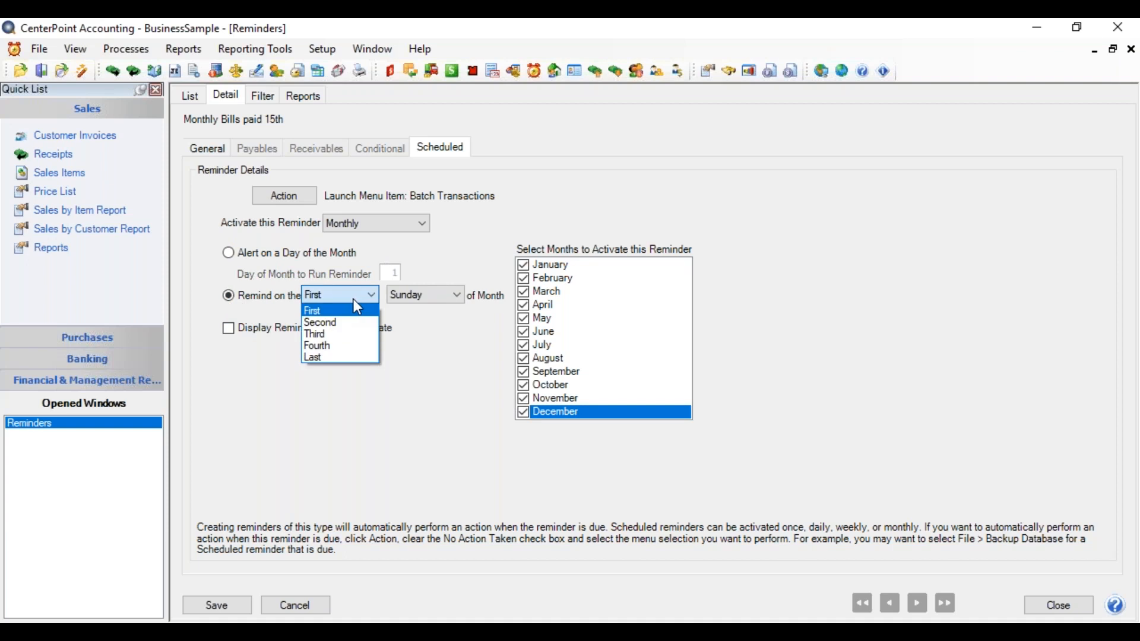
left_click(409, 300)
left_click(409, 299)
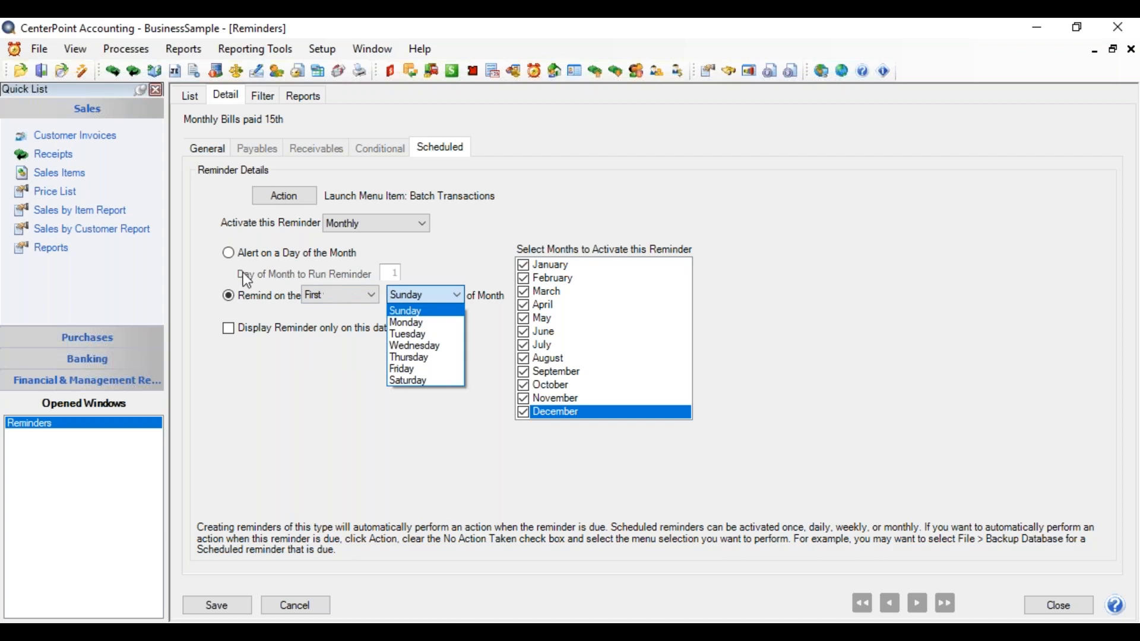
left_click(227, 258)
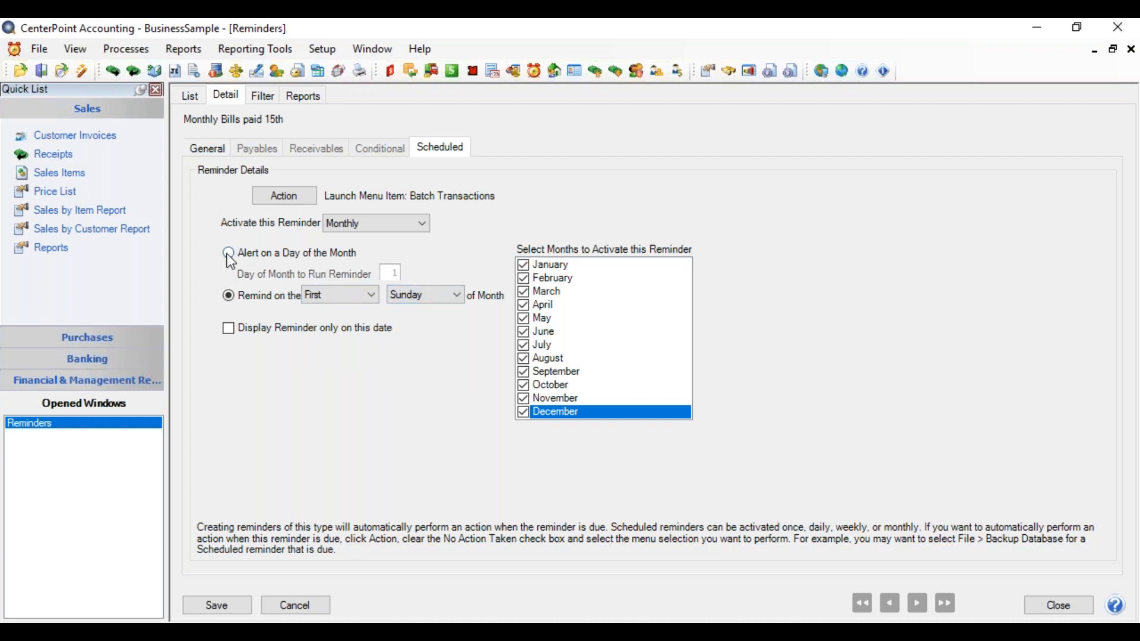
Step: Set the reminder to alert on day 15 of the month and save it
left_click(229, 256)
left_click(392, 272)
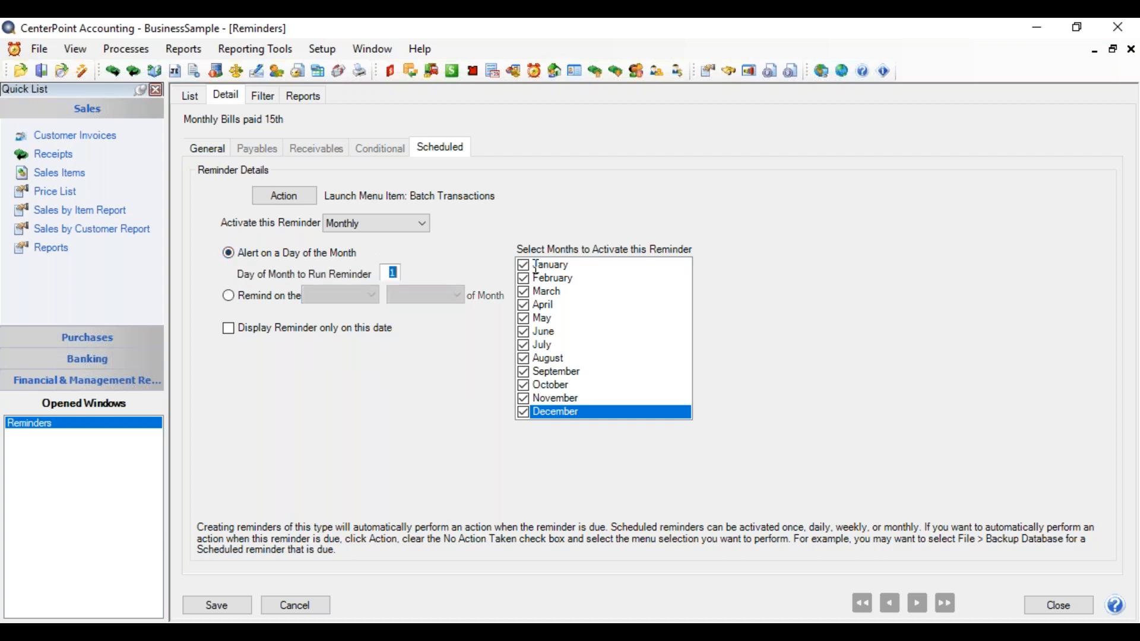
type("15")
left_click(239, 606)
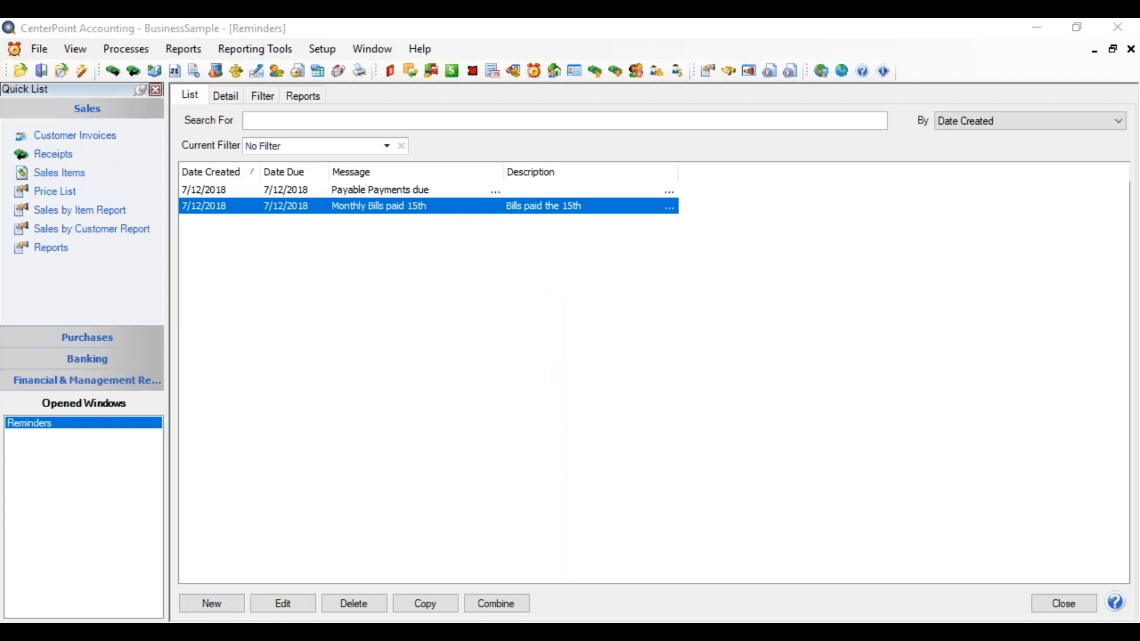
left_click(952, 402)
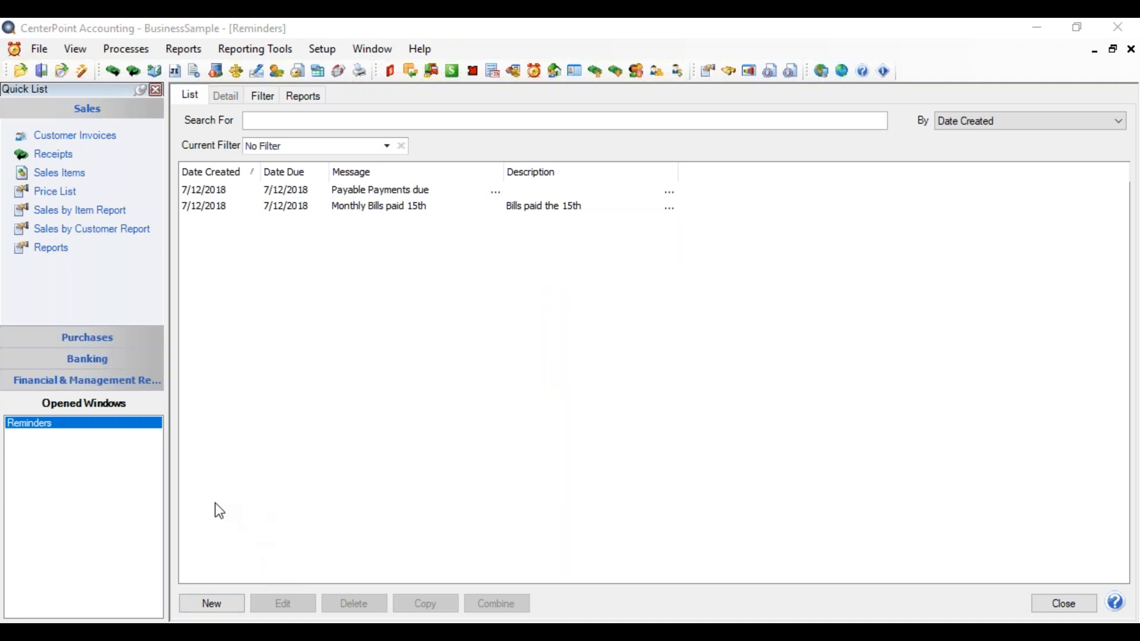
Step: Create another reminder with the message "Checking Balance under $1000"
left_click(212, 603)
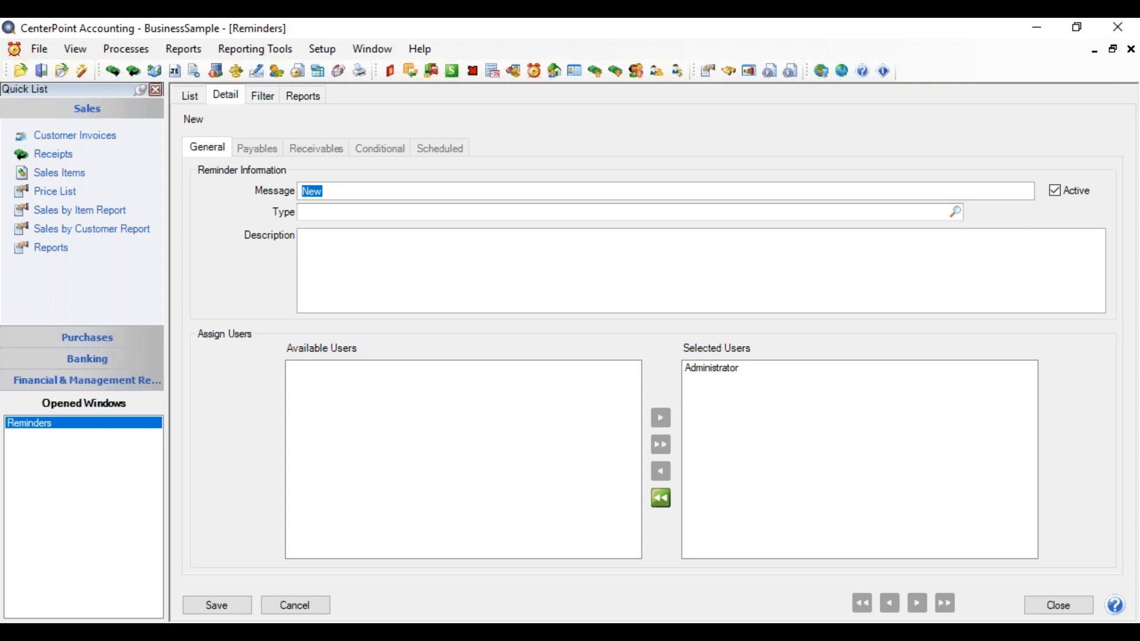
type("Checking Balance under $1000")
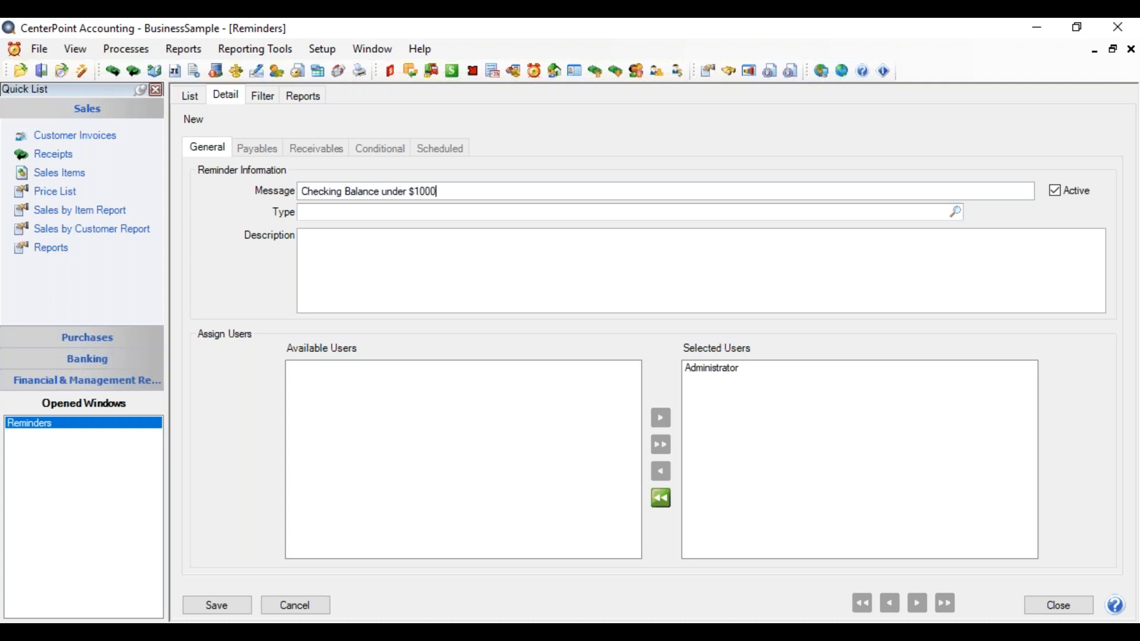
Step: Set the reminder's type to Conditional Balance Reminders and enter the description "Cash below $1000"
left_click(961, 222)
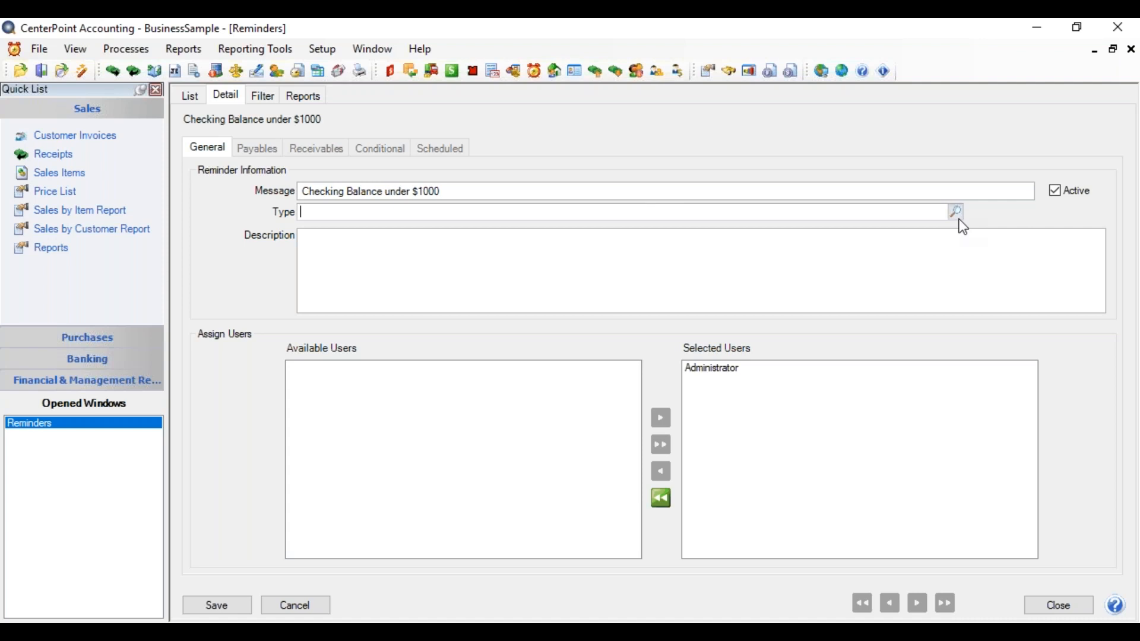
double_click(406, 264)
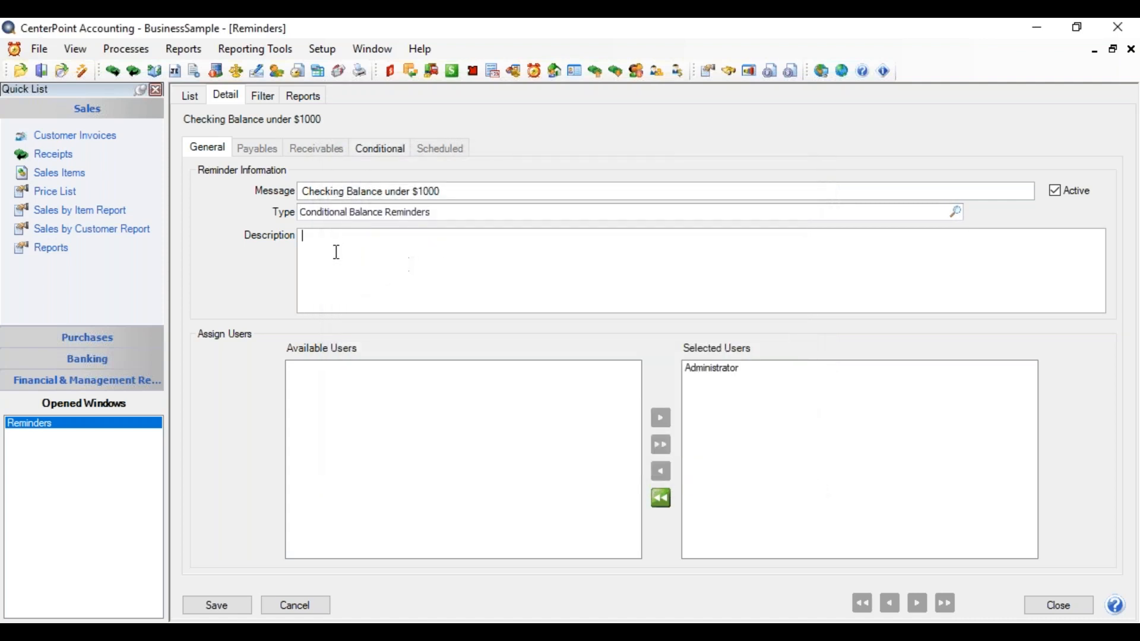
type("Cash below $1000")
Step: Add an Account condition filter for Cash in Bank - Checking, finding the account by searching "cash"
left_click(392, 147)
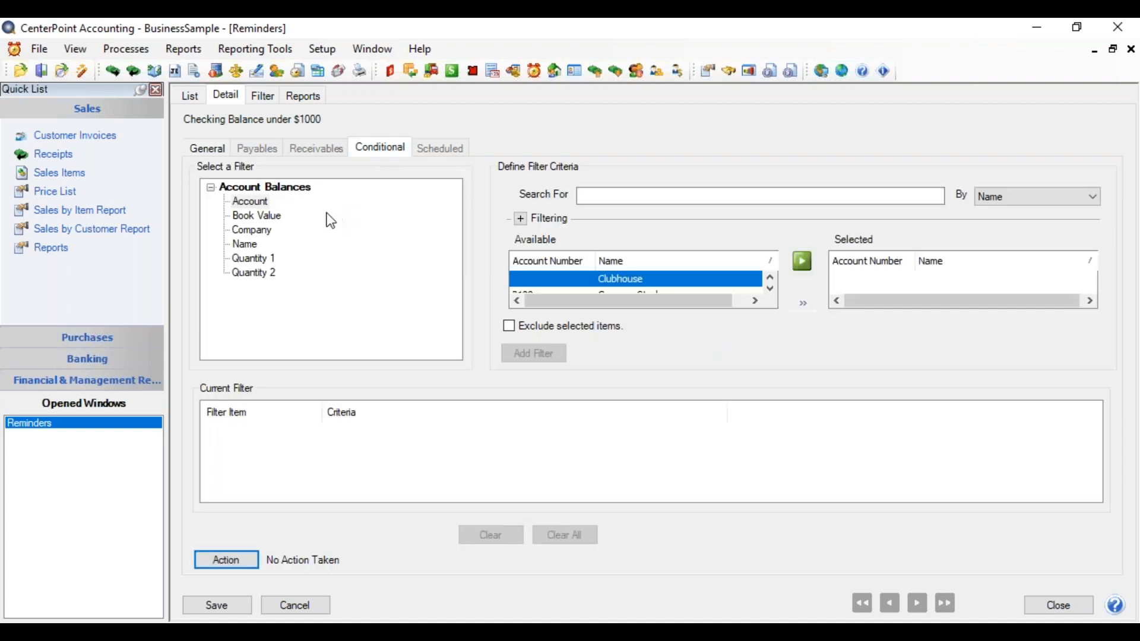
left_click(252, 202)
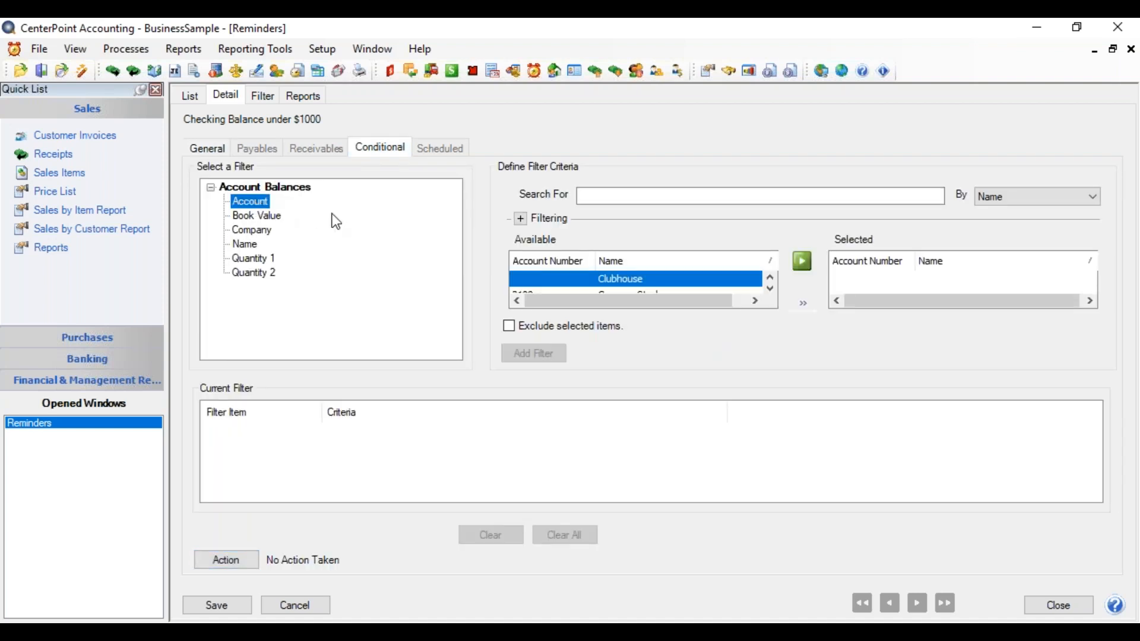
left_click(581, 193)
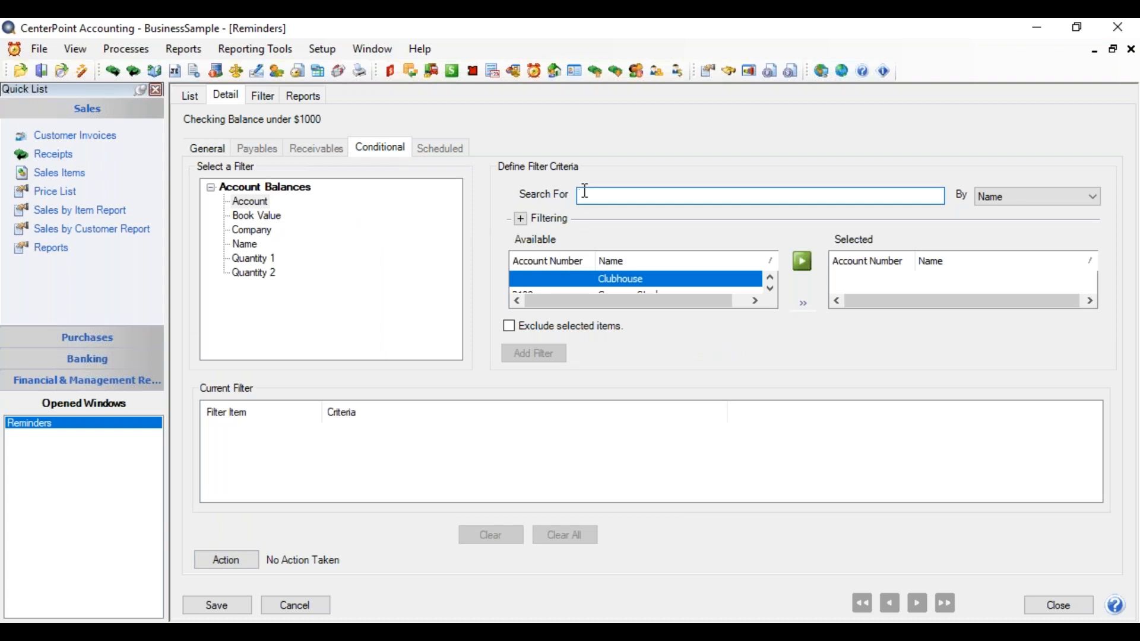
type("1000")
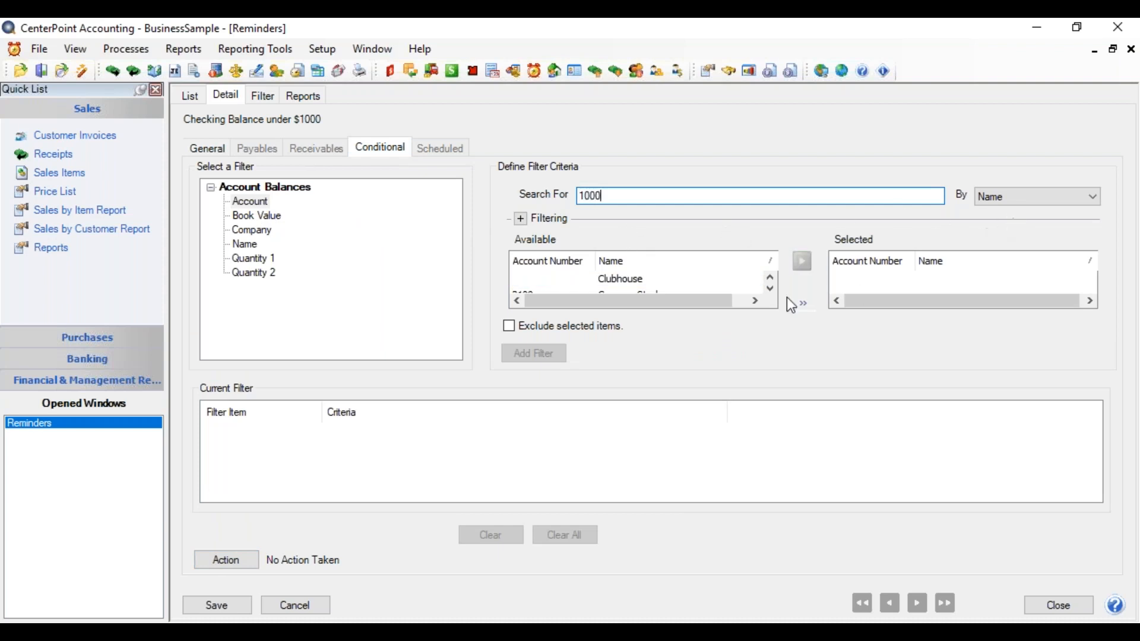
double_click(638, 196)
type("c")
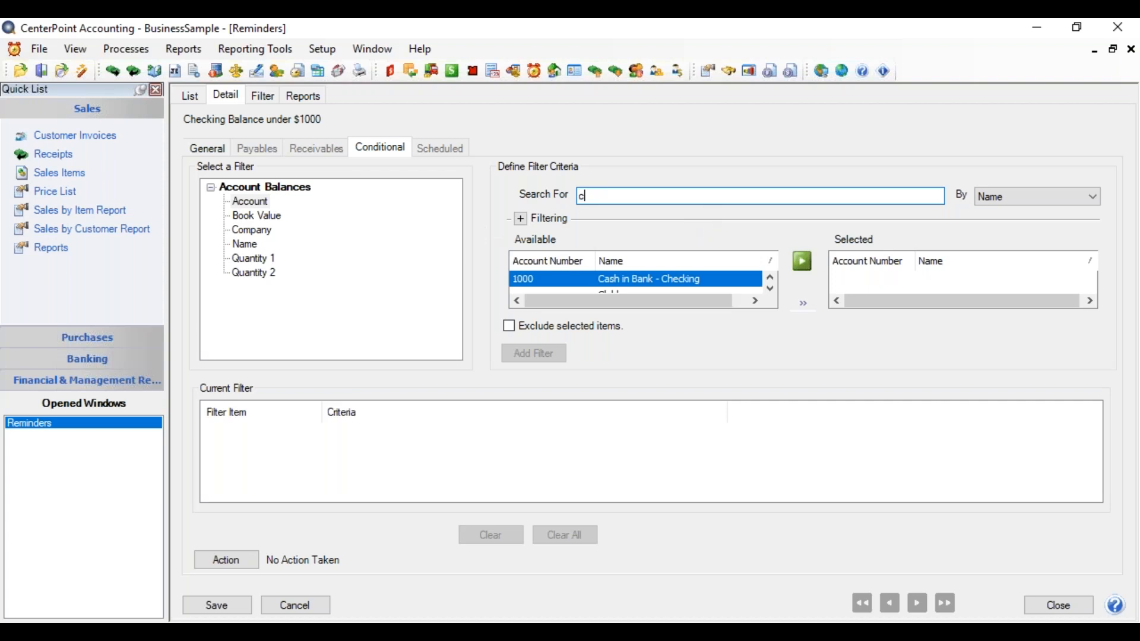
type("ash")
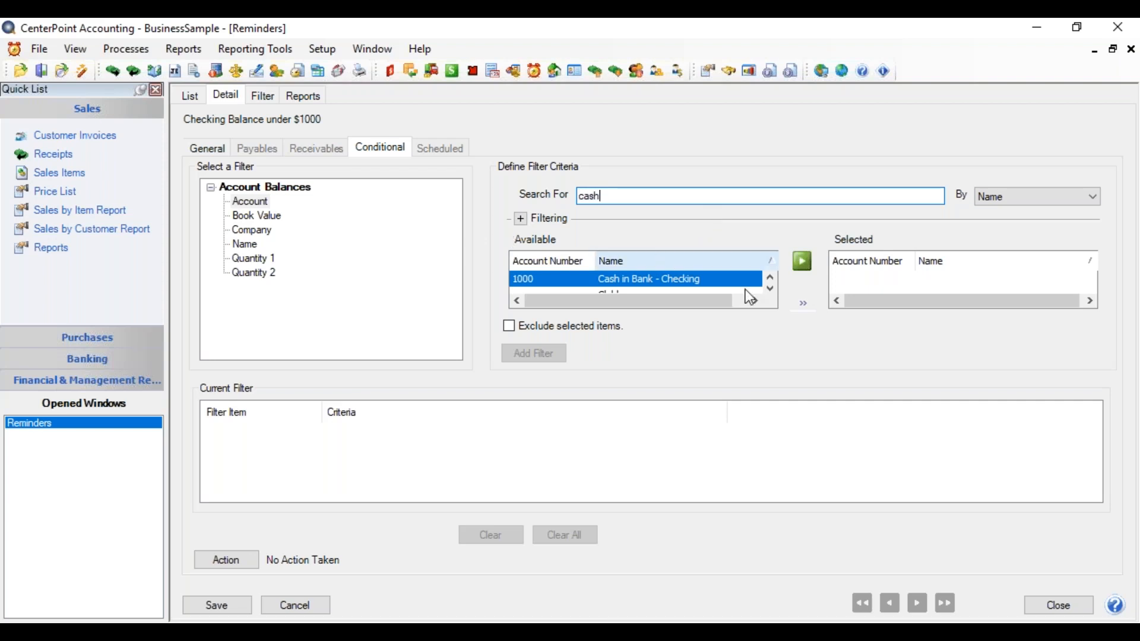
left_click(803, 262)
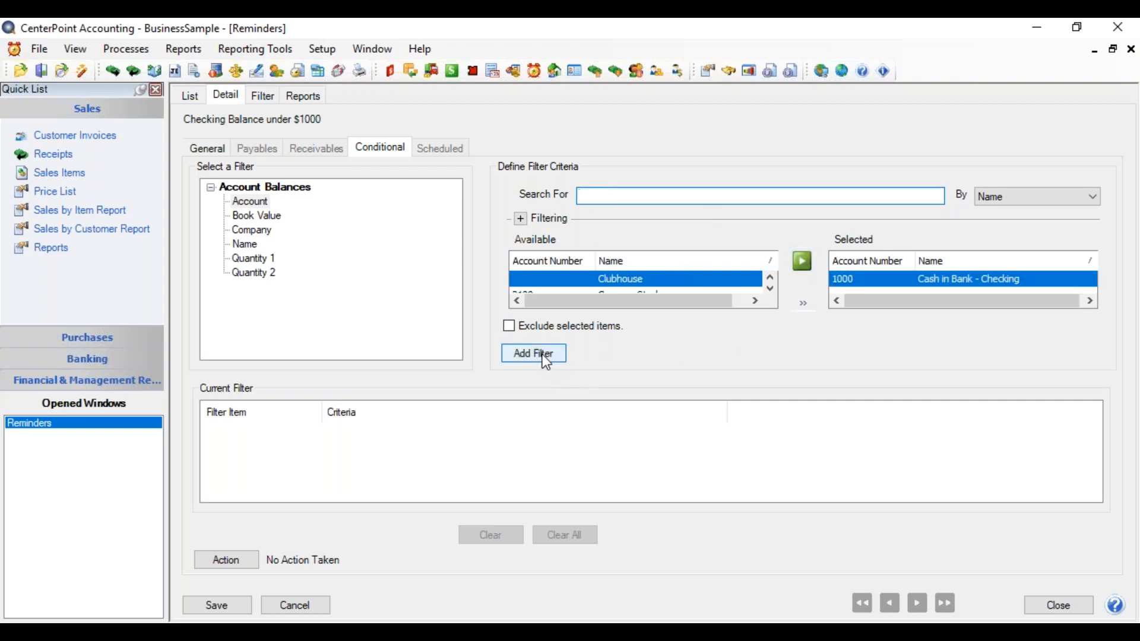
left_click(545, 359)
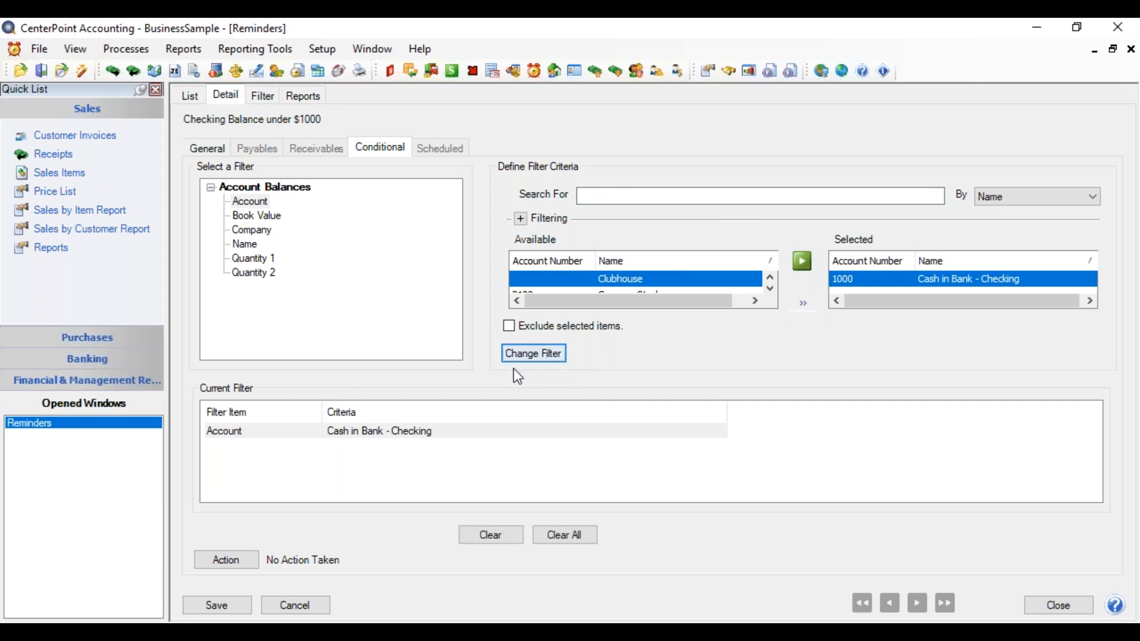
Step: Add a Book Value condition filter of Less Than 1000.00 and save the reminder
left_click(280, 219)
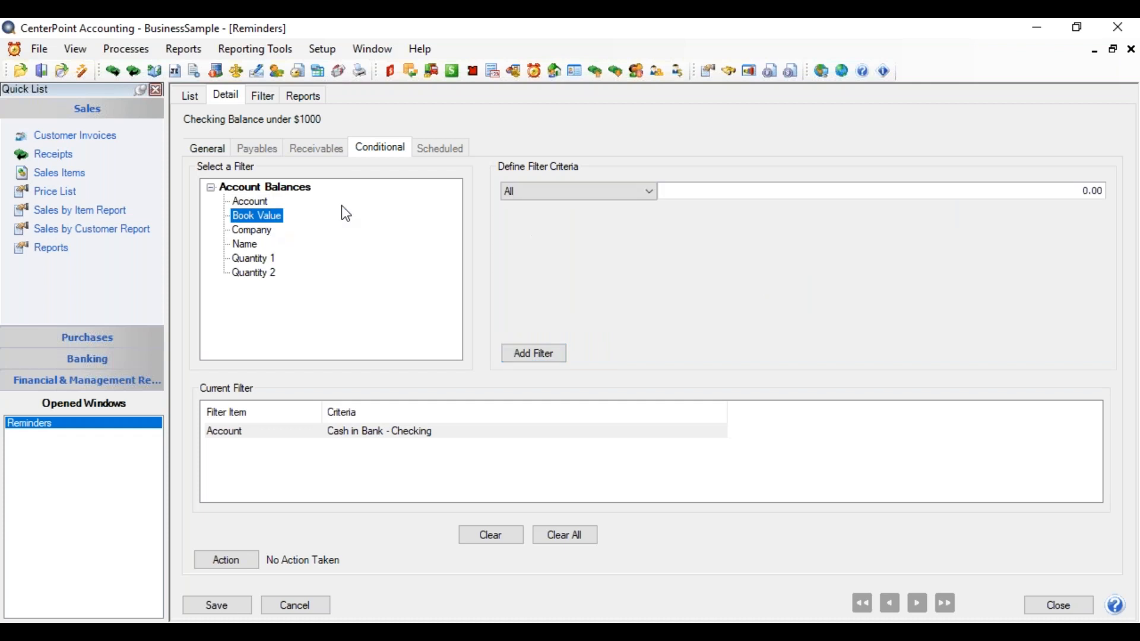
left_click(551, 193)
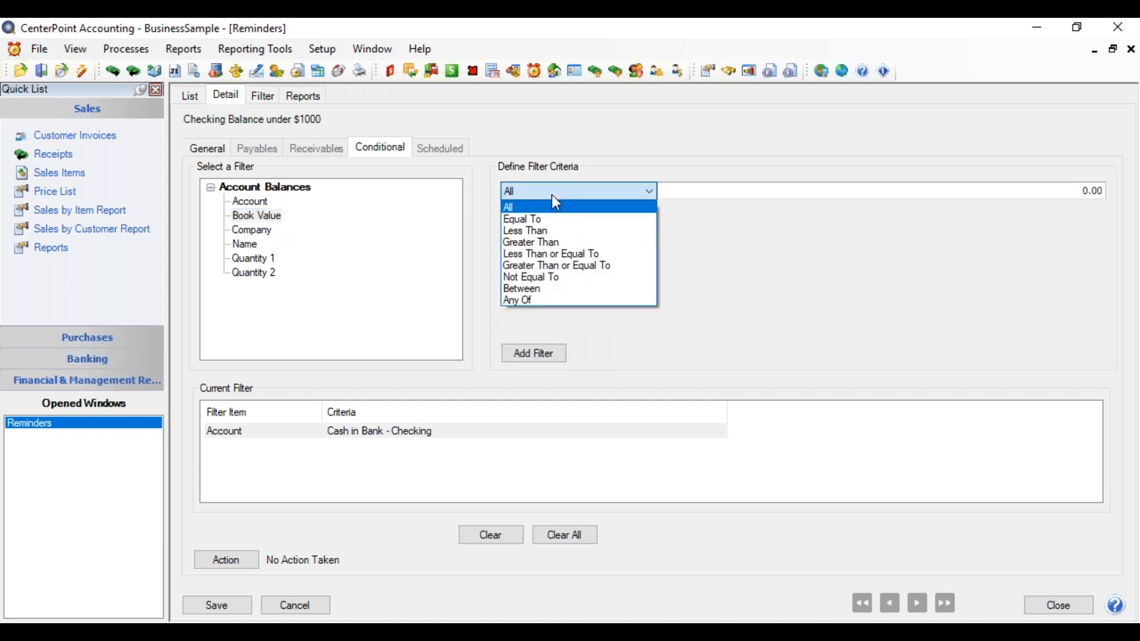
left_click(542, 231)
left_click(924, 190)
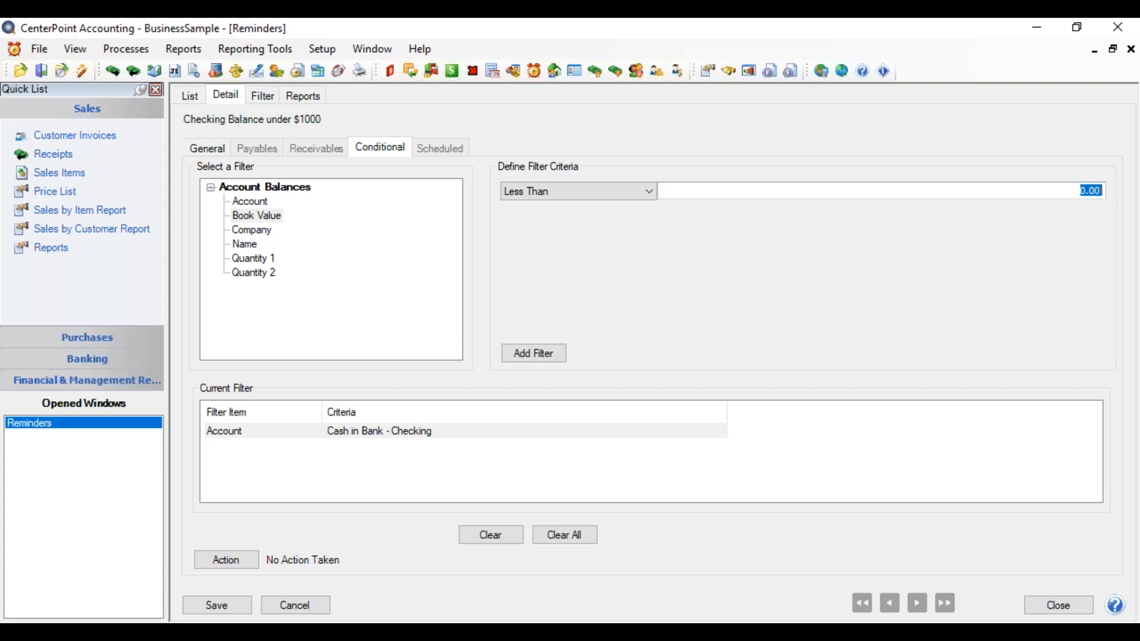
type("1000.00")
left_click(535, 353)
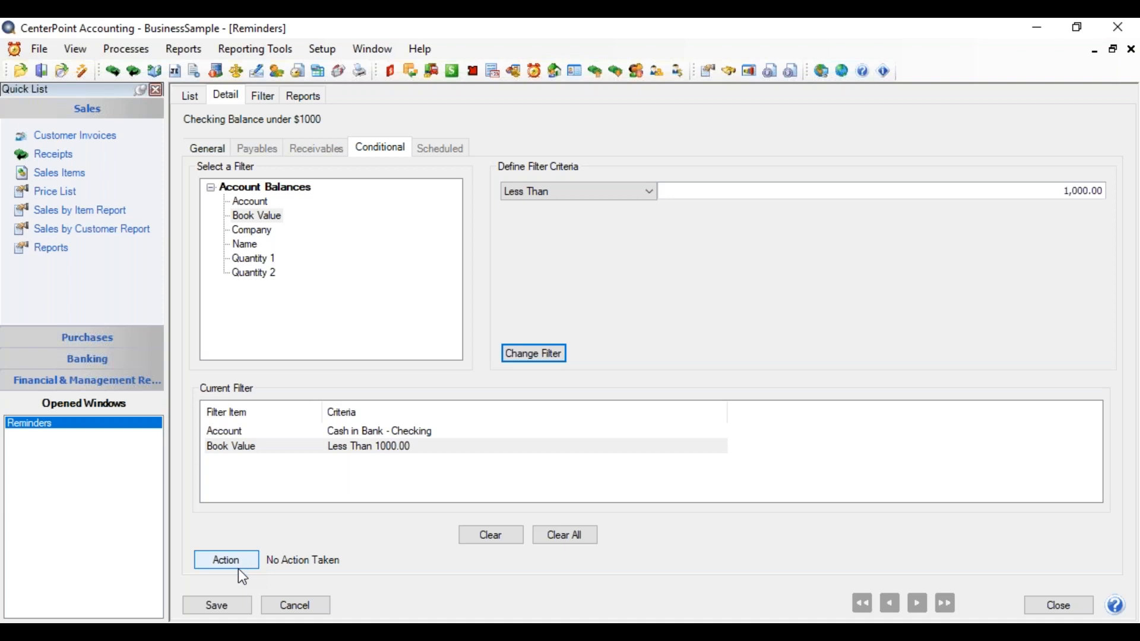
left_click(220, 611)
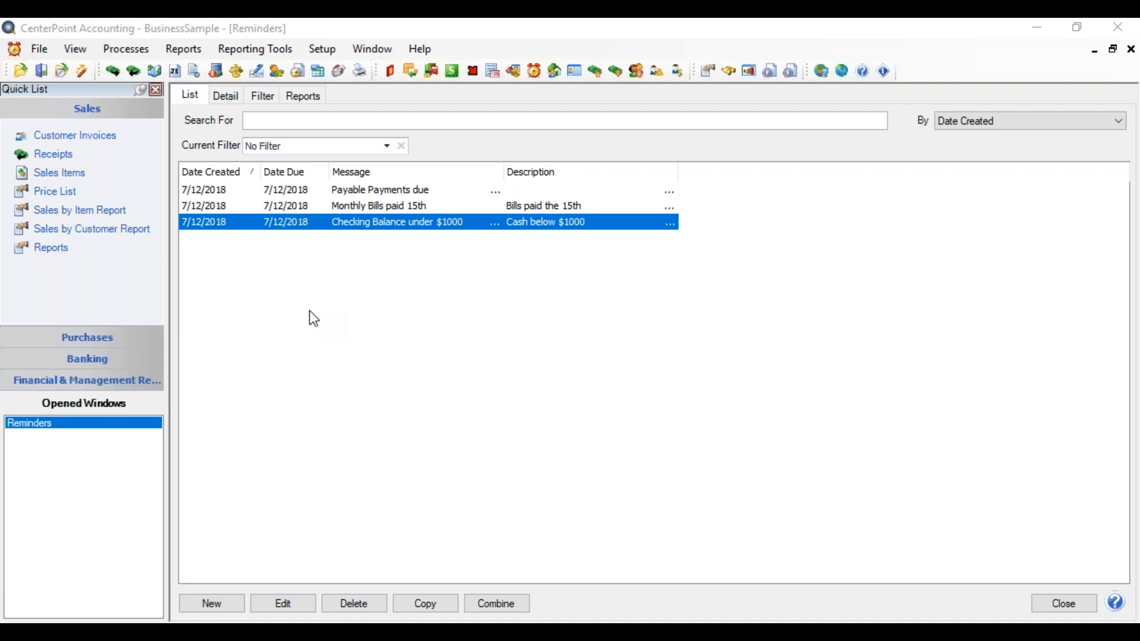
Step: Open the Reminders settings among the General preferences
left_click(40, 52)
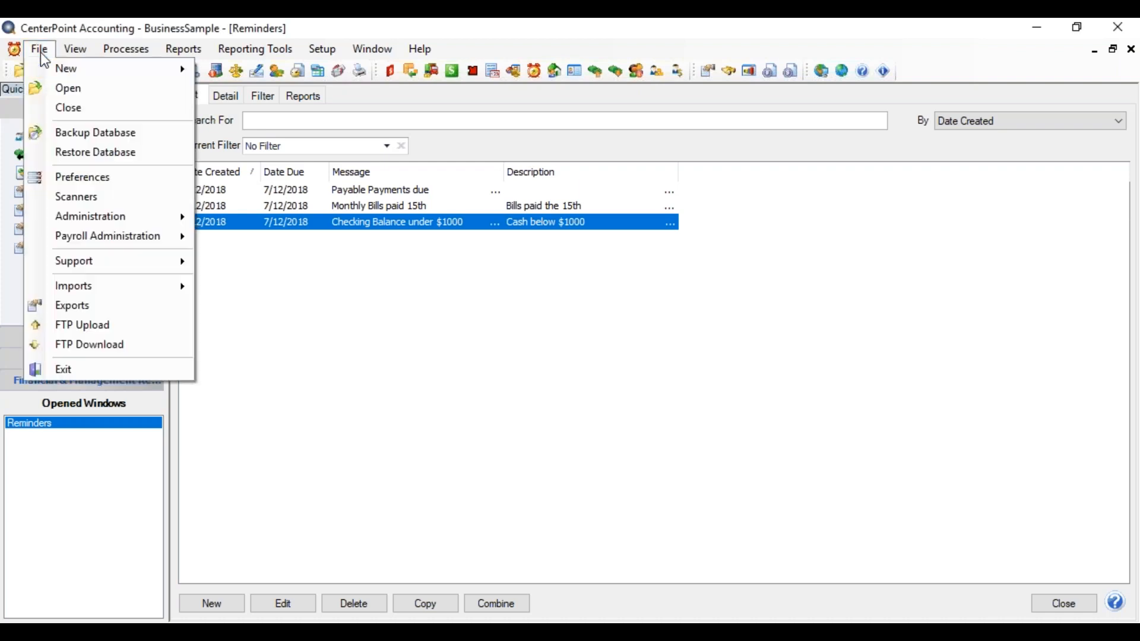
left_click(68, 177)
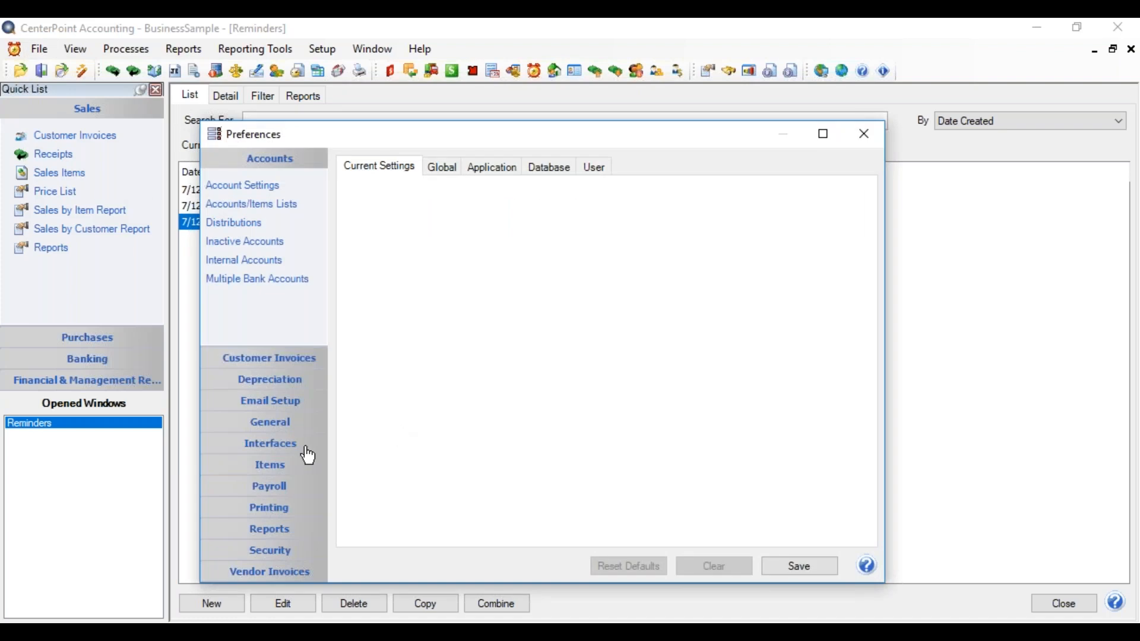
left_click(272, 423)
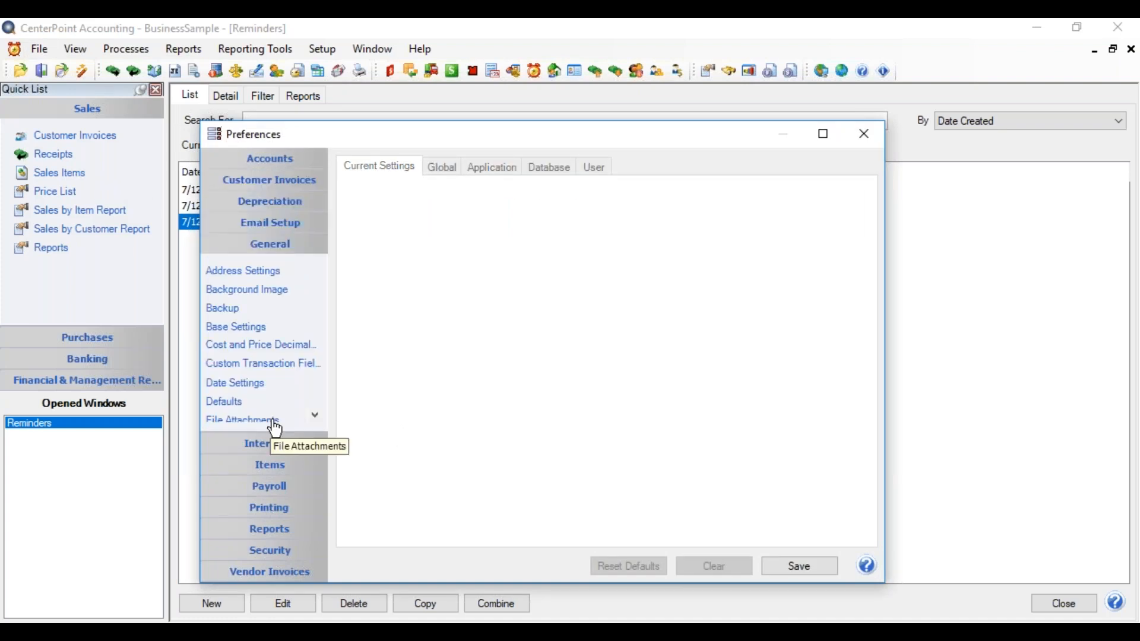
left_click(312, 416)
left_click(311, 416)
left_click(311, 416)
left_click(311, 417)
left_click(311, 416)
left_click(312, 416)
left_click(231, 403)
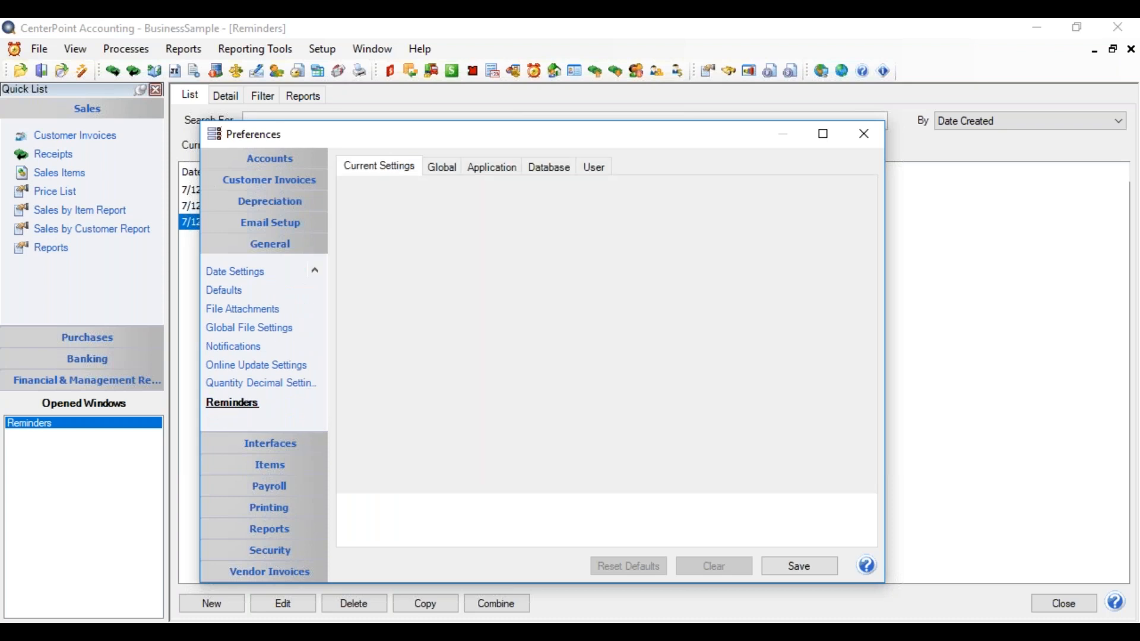
Step: Set the application-level Reminder Manager to launch on database open Only When Task are Due
left_click(488, 170)
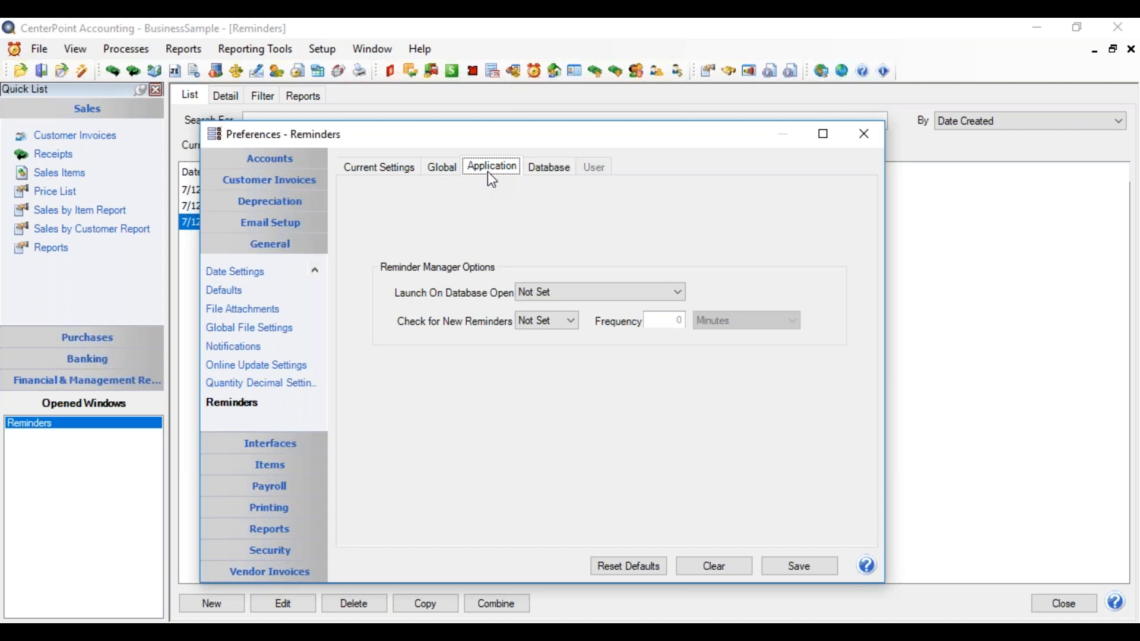
left_click(552, 165)
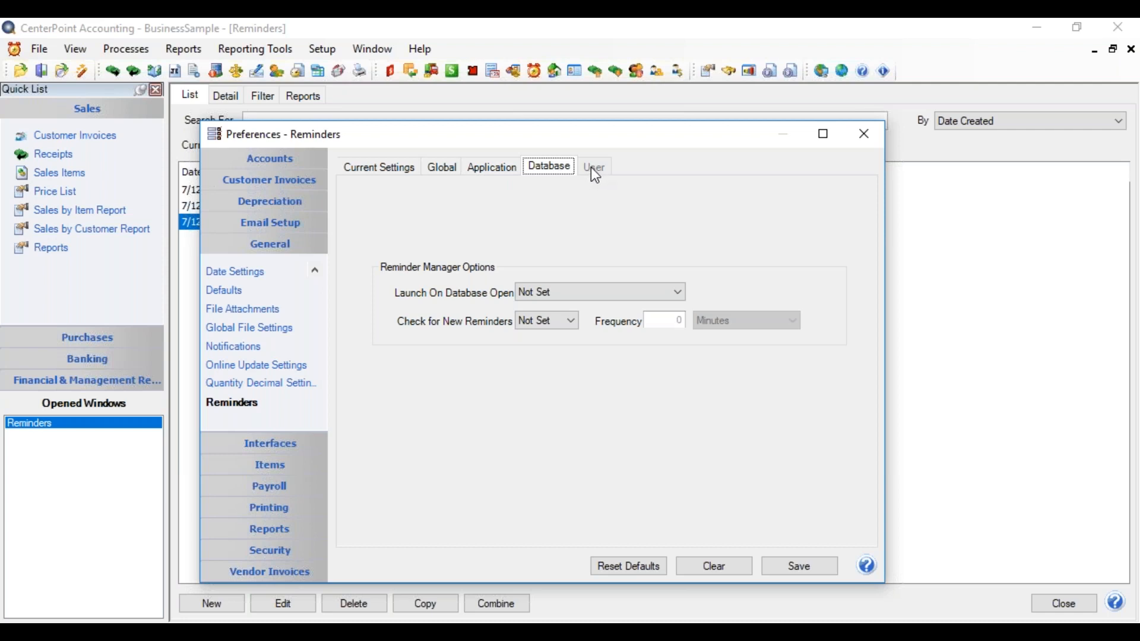
left_click(499, 172)
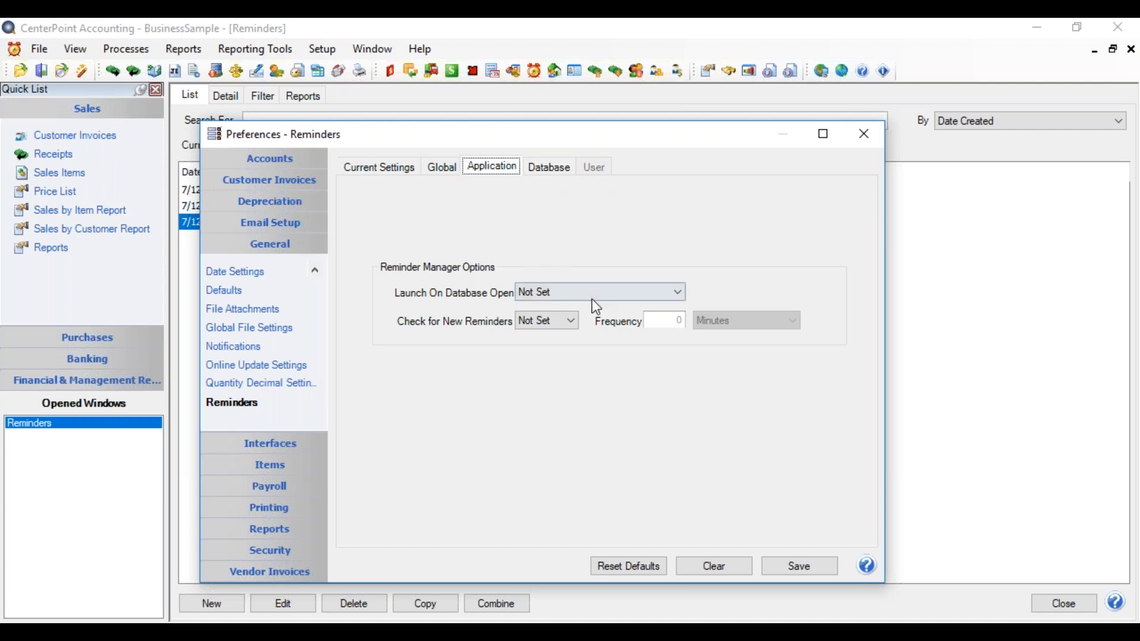
left_click(628, 303)
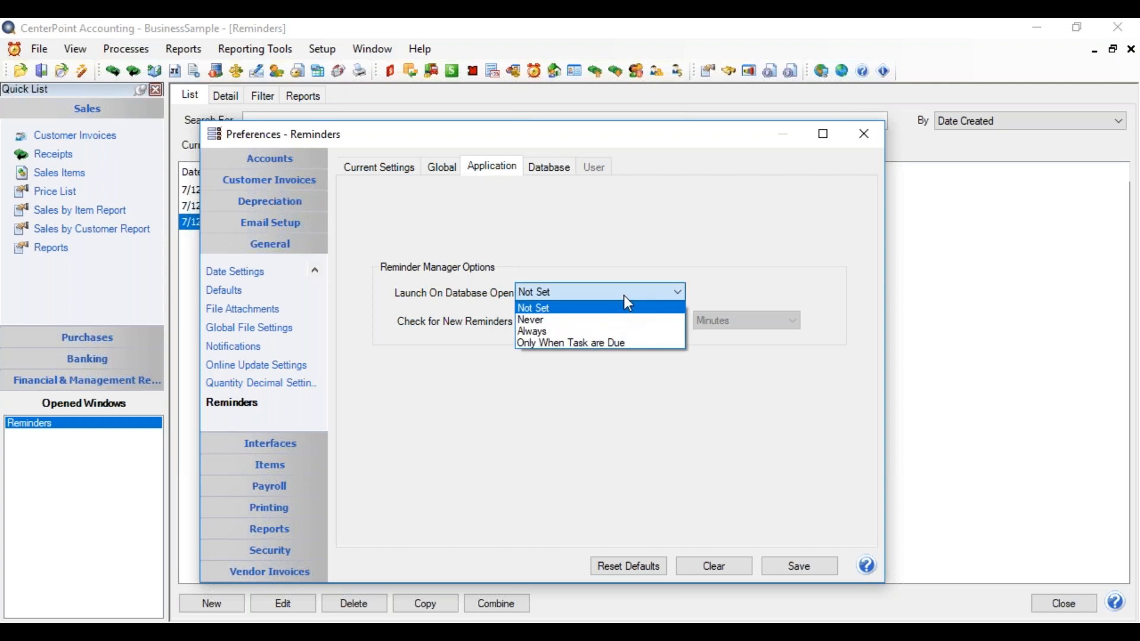
left_click(598, 349)
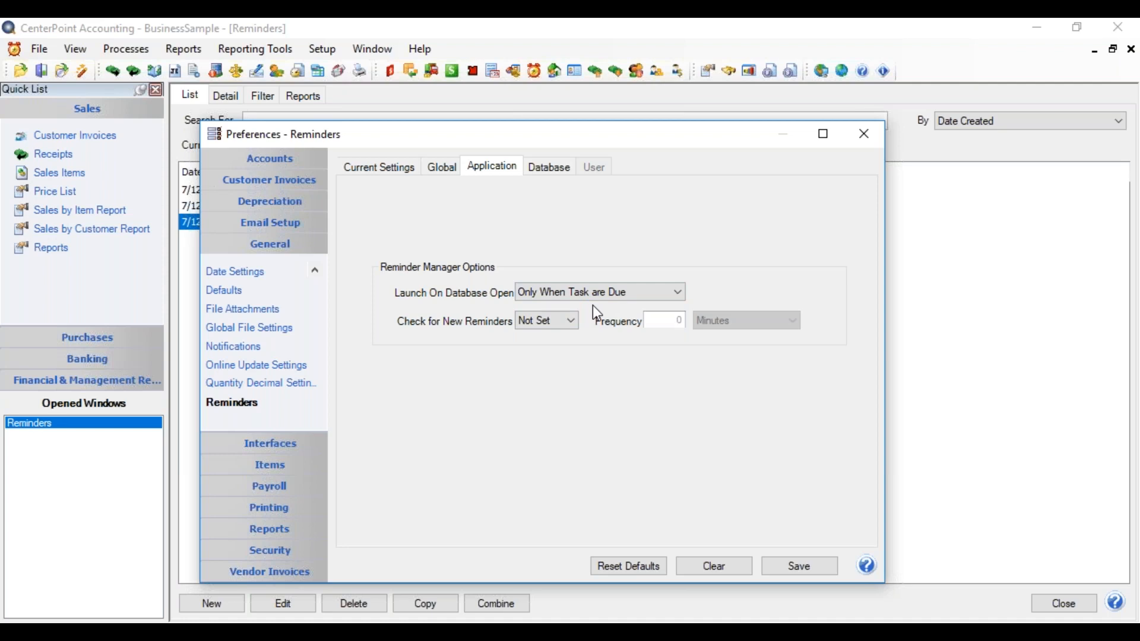
Step: Enable checking for new reminders with a frequency of 15 minutes and save the preferences
left_click(561, 322)
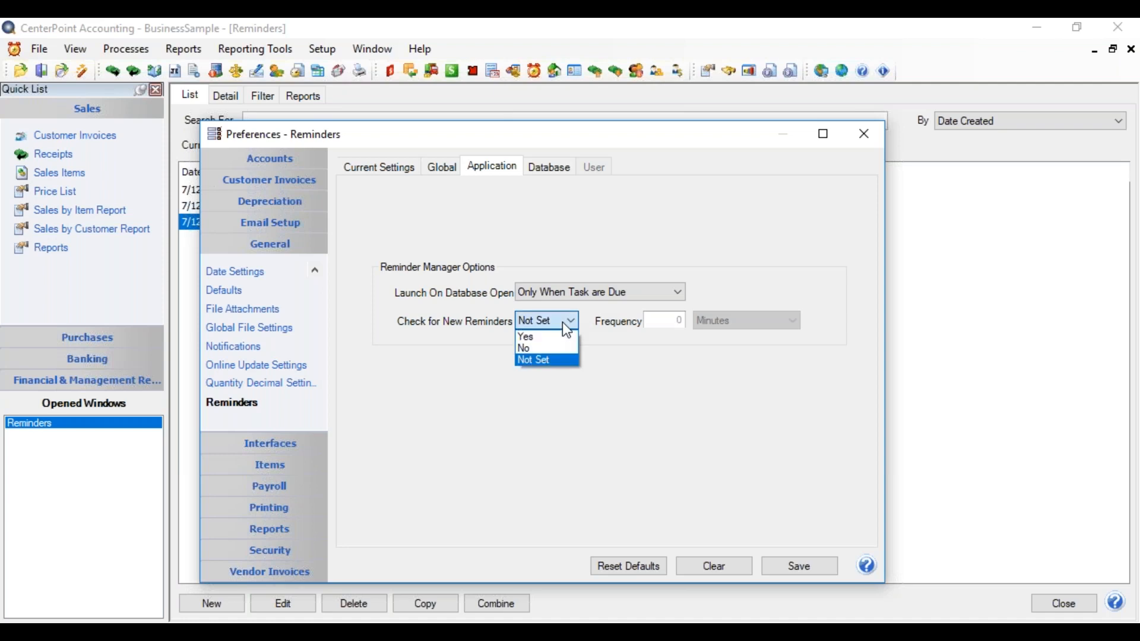
left_click(558, 336)
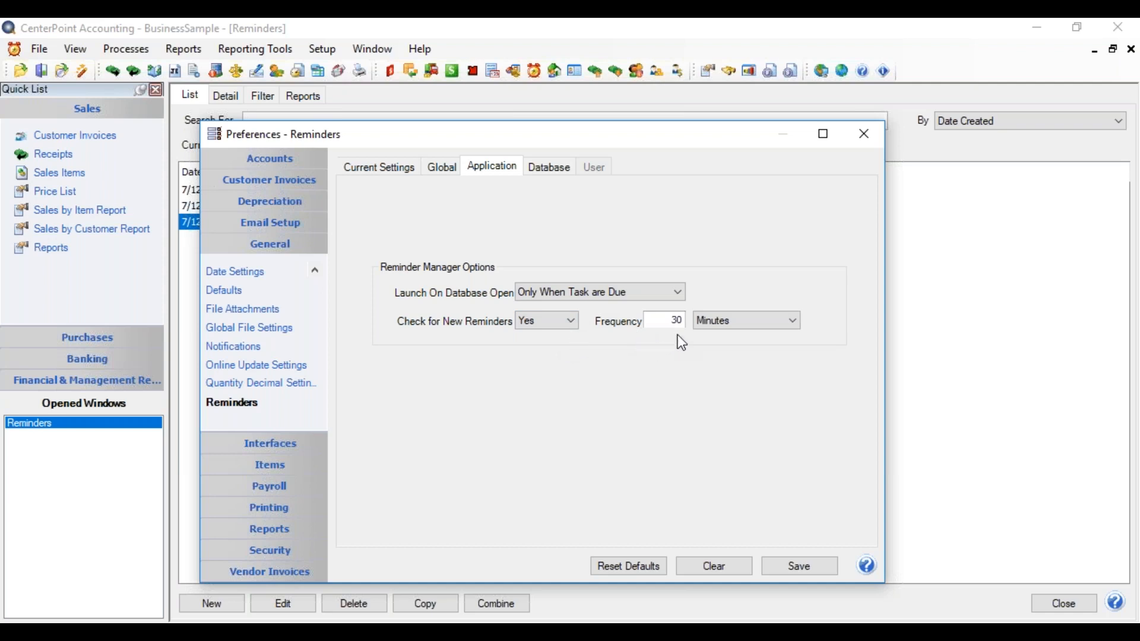
left_click(758, 326)
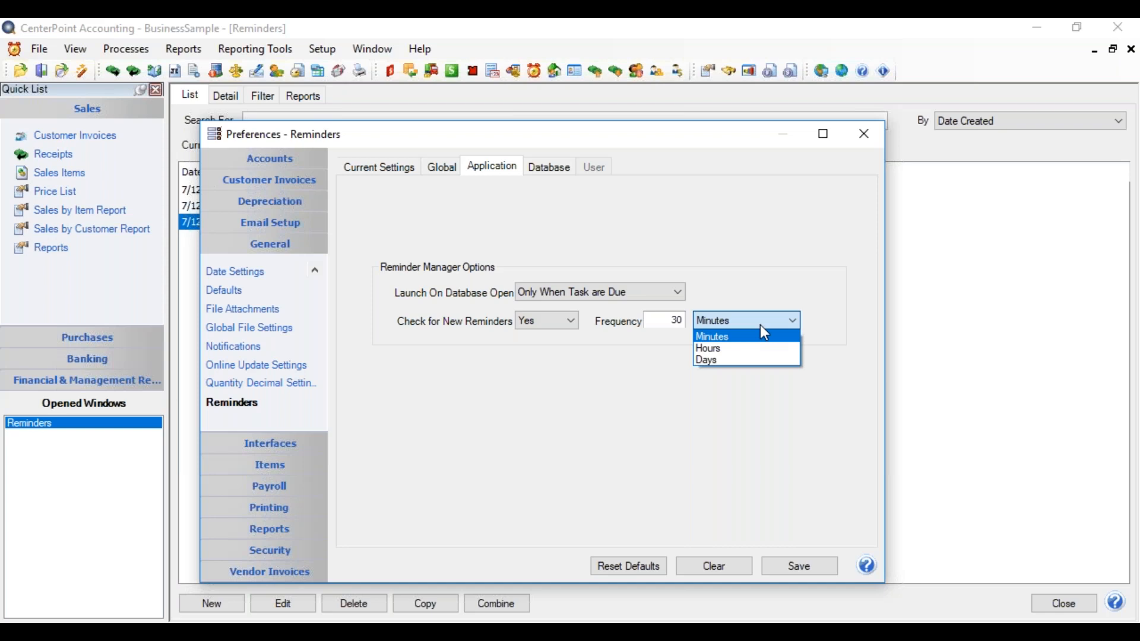
left_click(677, 324)
double_click(667, 325)
type("15")
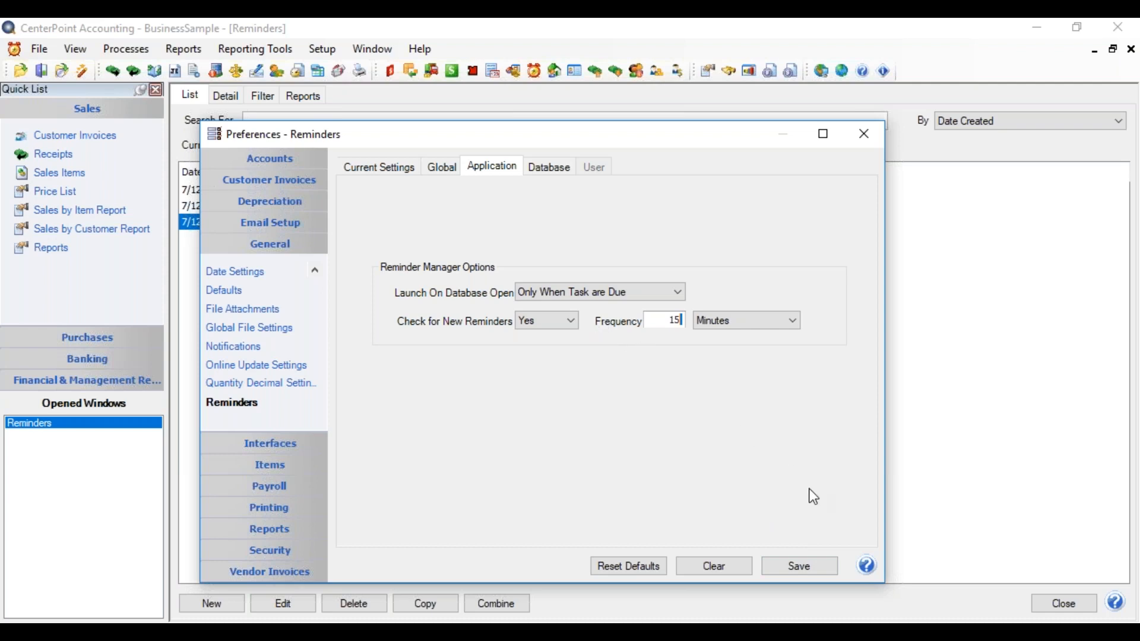
left_click(815, 571)
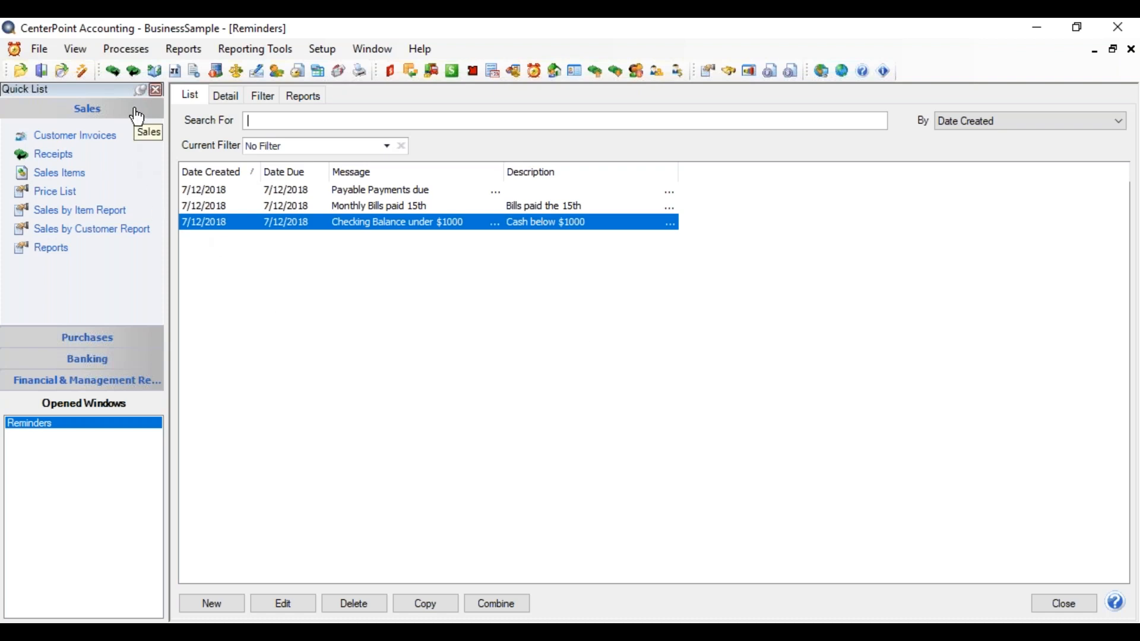
Step: Open the Reminders Due window to view the reminders currently due
left_click(70, 51)
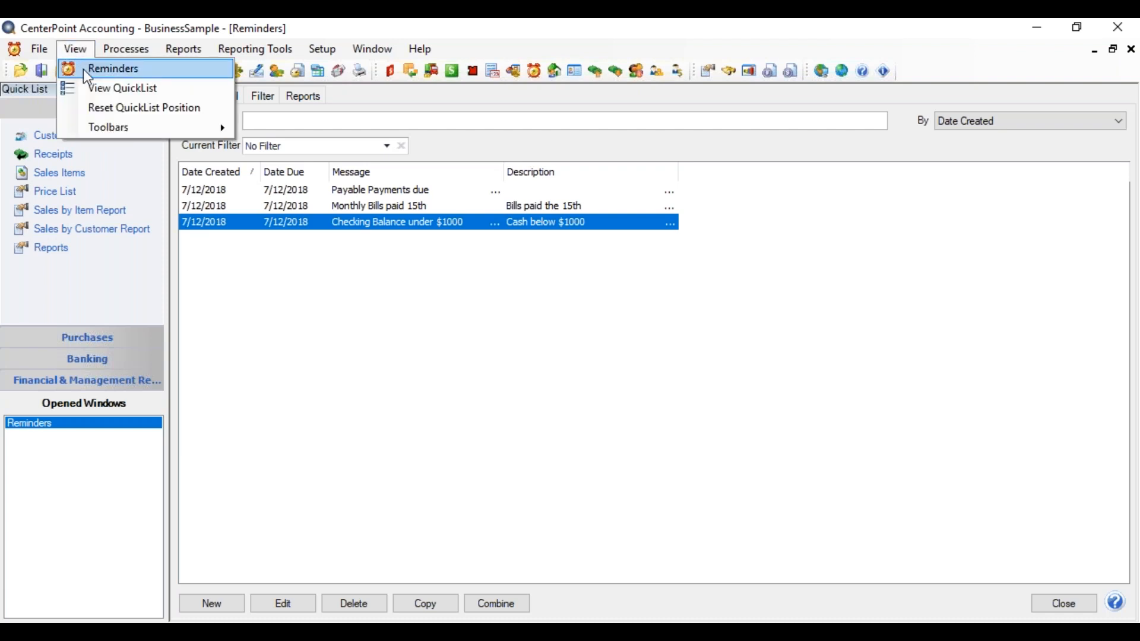
left_click(86, 72)
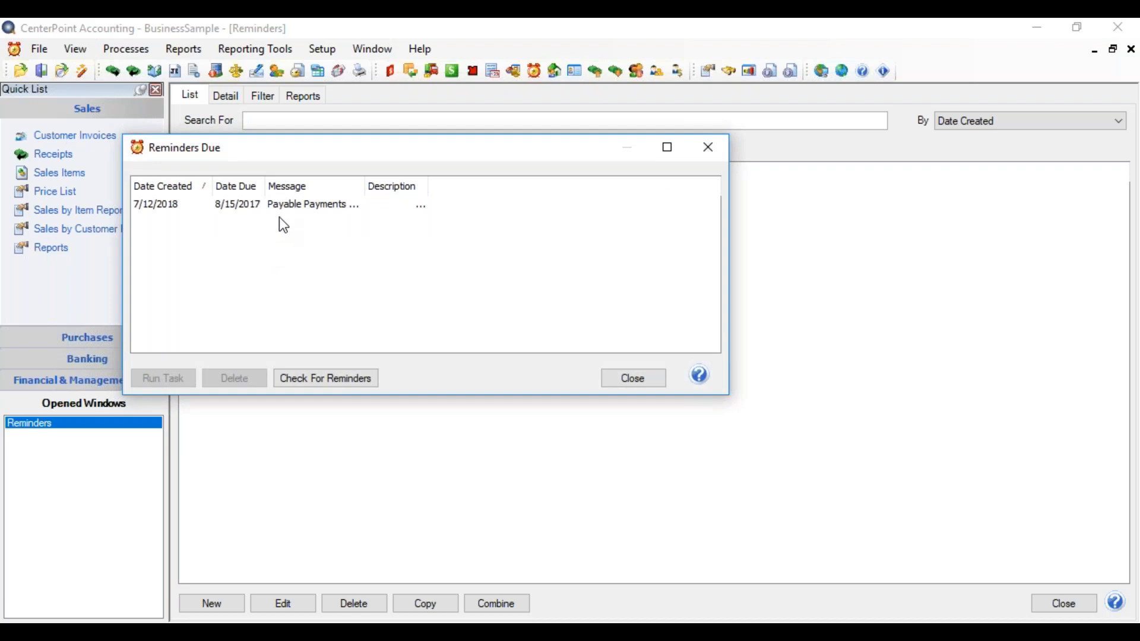